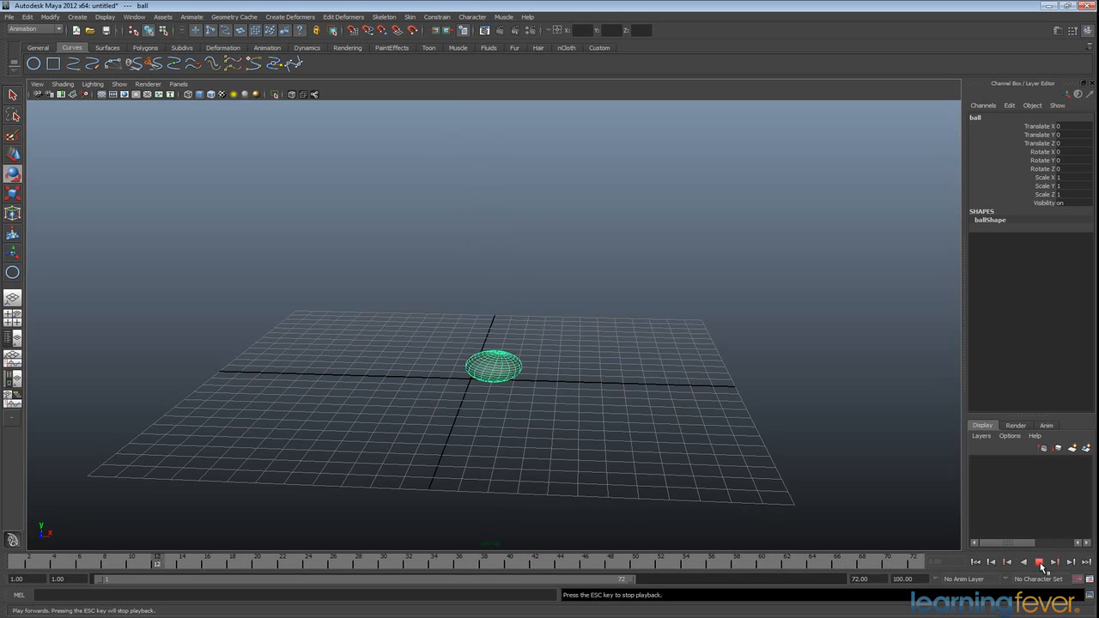
Stop the playback of the bouncing ball animation and start a new empty scene
click(1040, 562)
key(e)
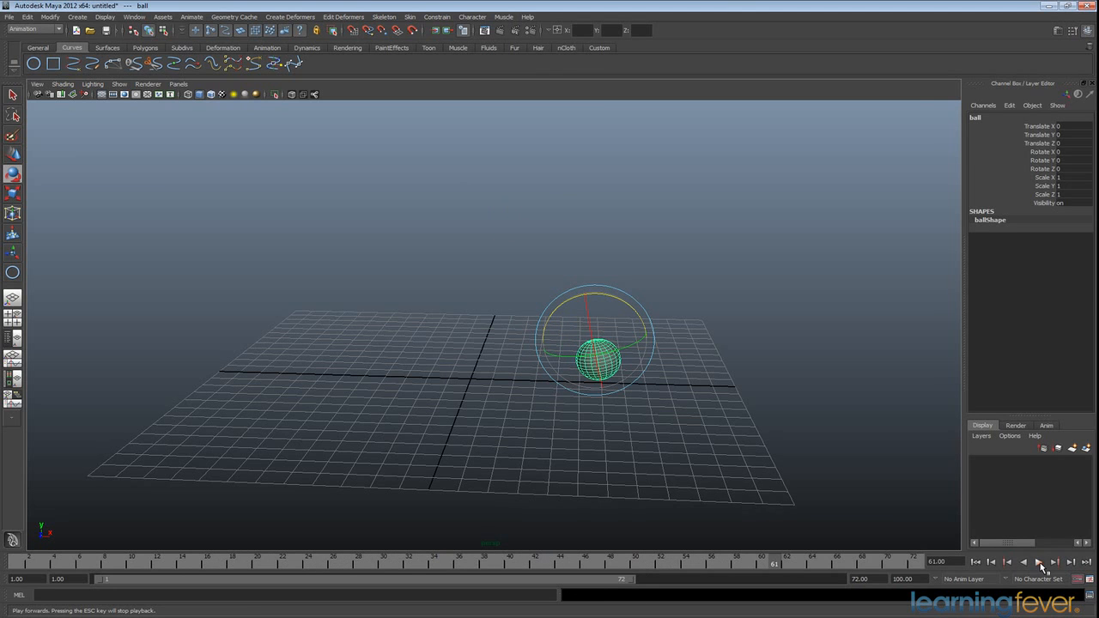
click(11, 16)
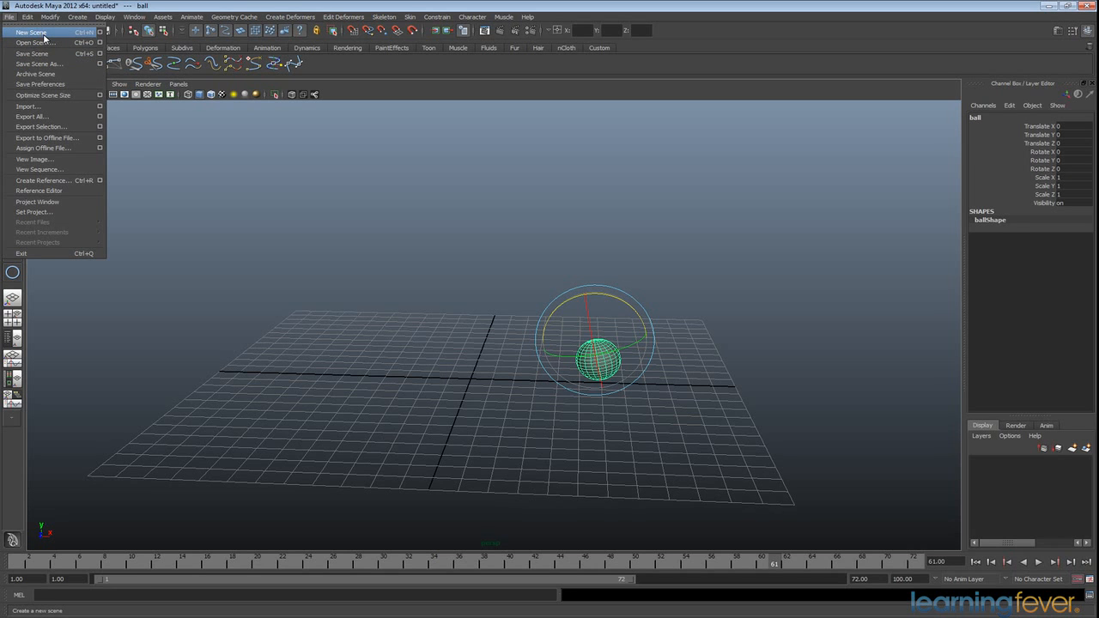
click(44, 33)
click(536, 314)
click(71, 65)
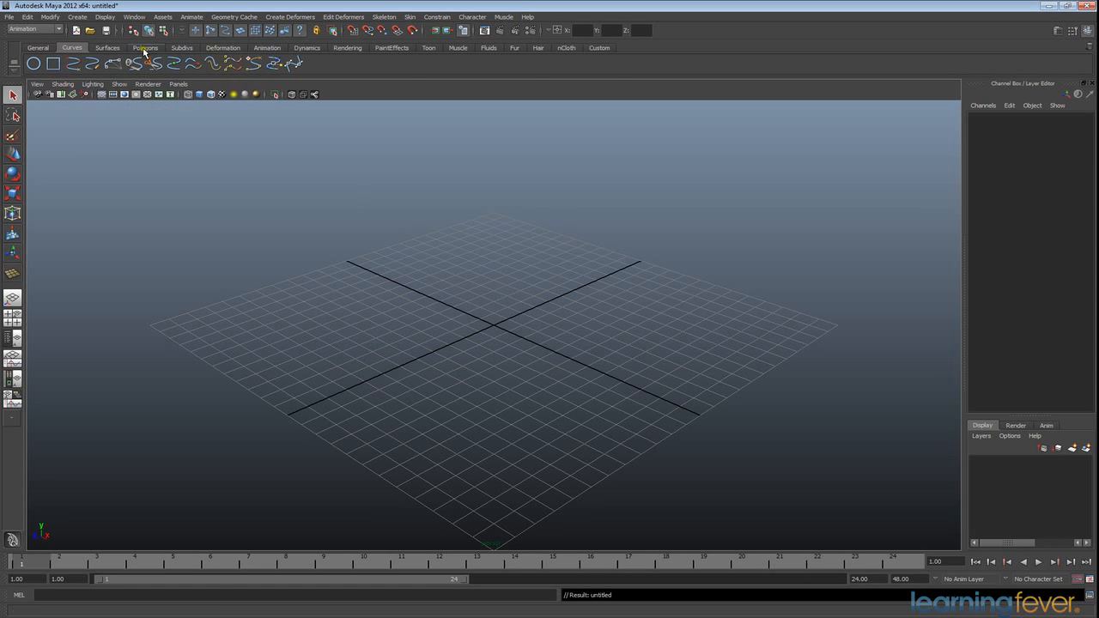
Create a polygon sphere with a radius of about 1.45 at the grid centre and set its X, Y and Z translation to 0
click(144, 48)
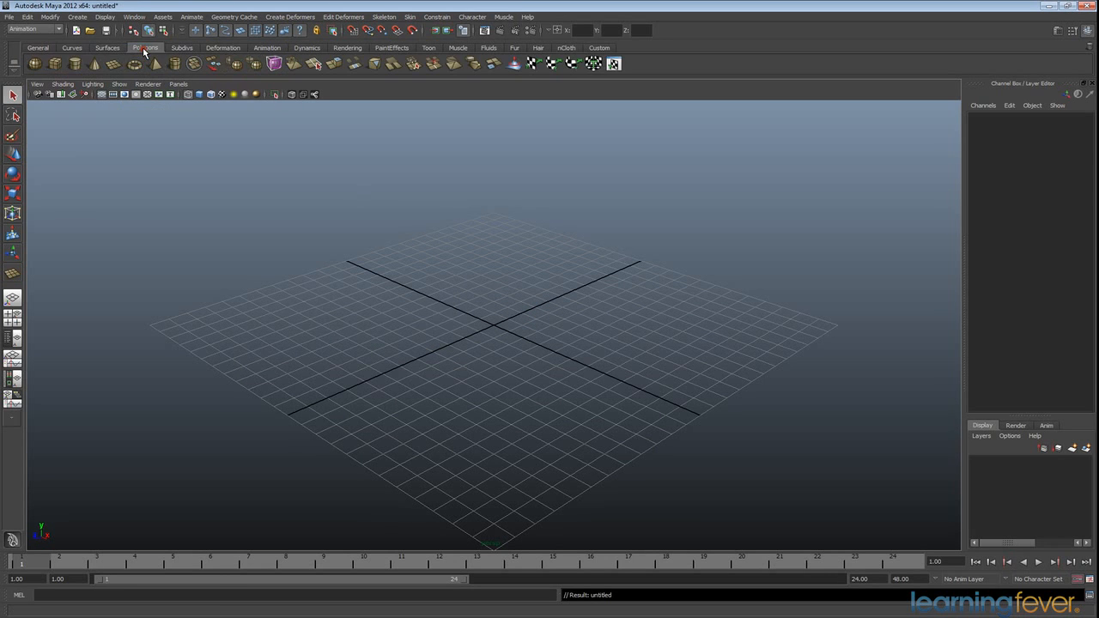
click(35, 63)
drag(493, 327, 541, 341)
drag(1081, 145, 1080, 127)
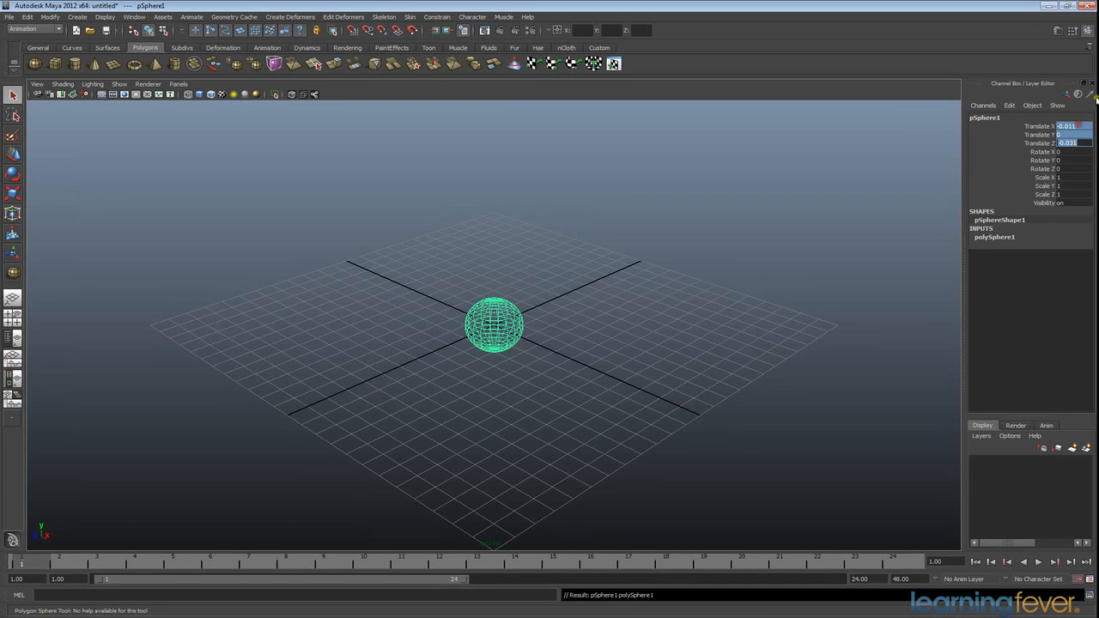
text(0)
key(Return)
Set the sphere's radius to 1 and rename the object ball
click(1010, 238)
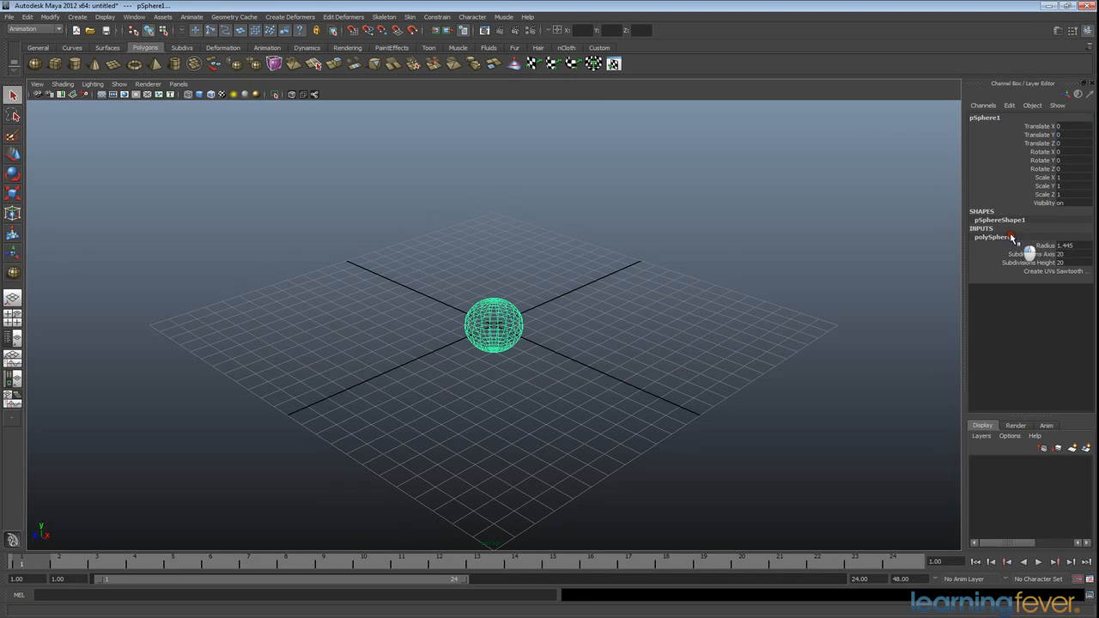
double_click(1065, 246)
text(1)
key(Return)
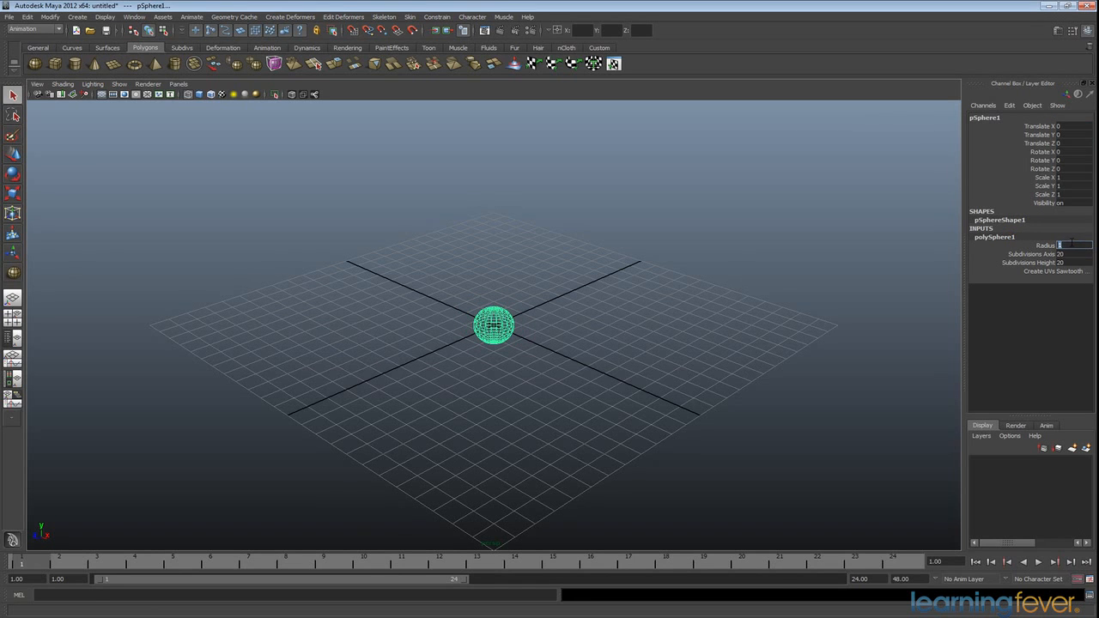
double_click(987, 117)
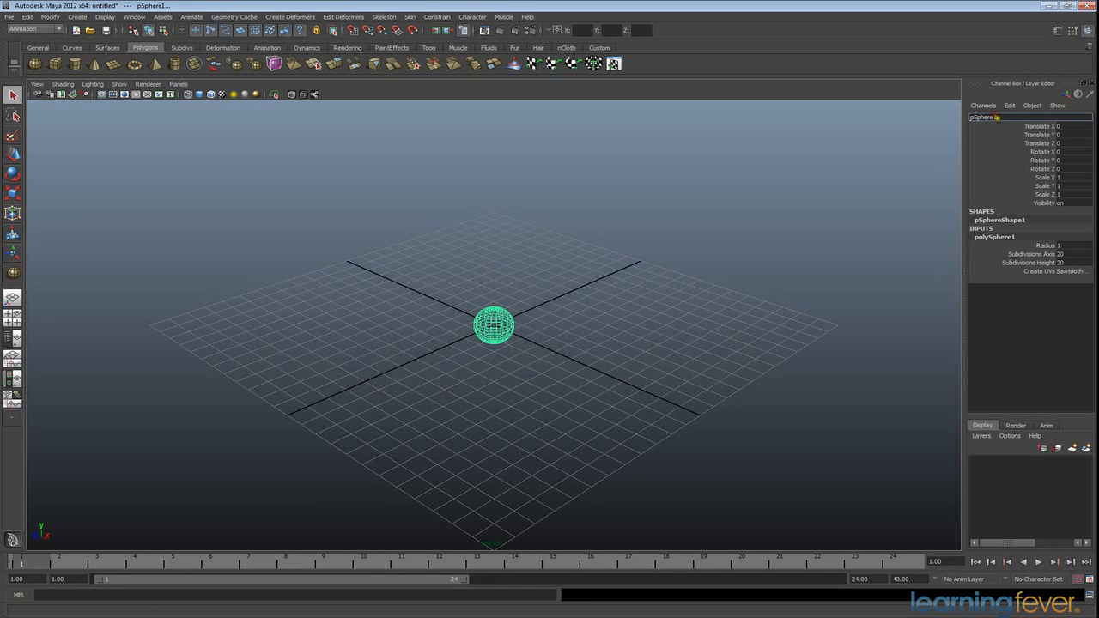
text(ball)
key(Return)
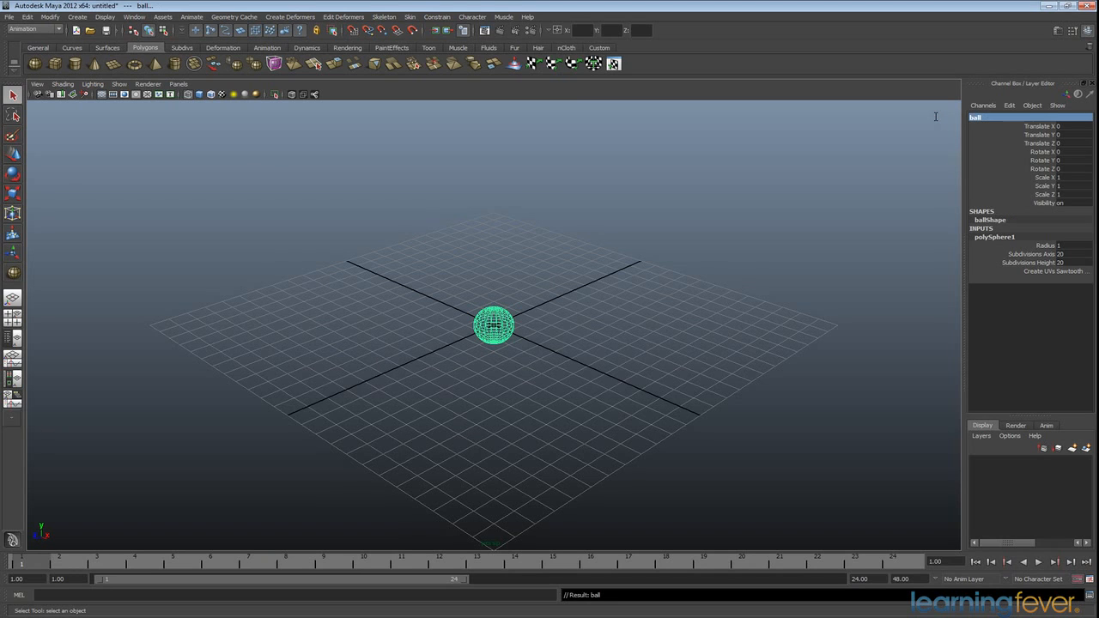
Display the scene smooth shaded and raise the ball above the grid to about 10.24 in Translate Y
click(198, 94)
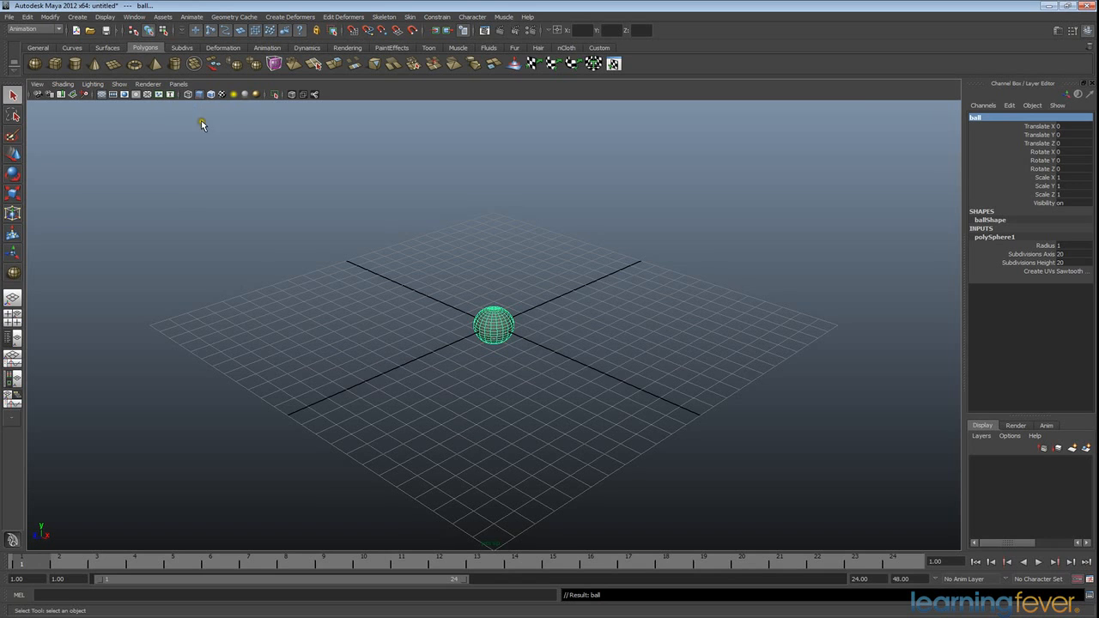
alt+drag(541, 378, 548, 366)
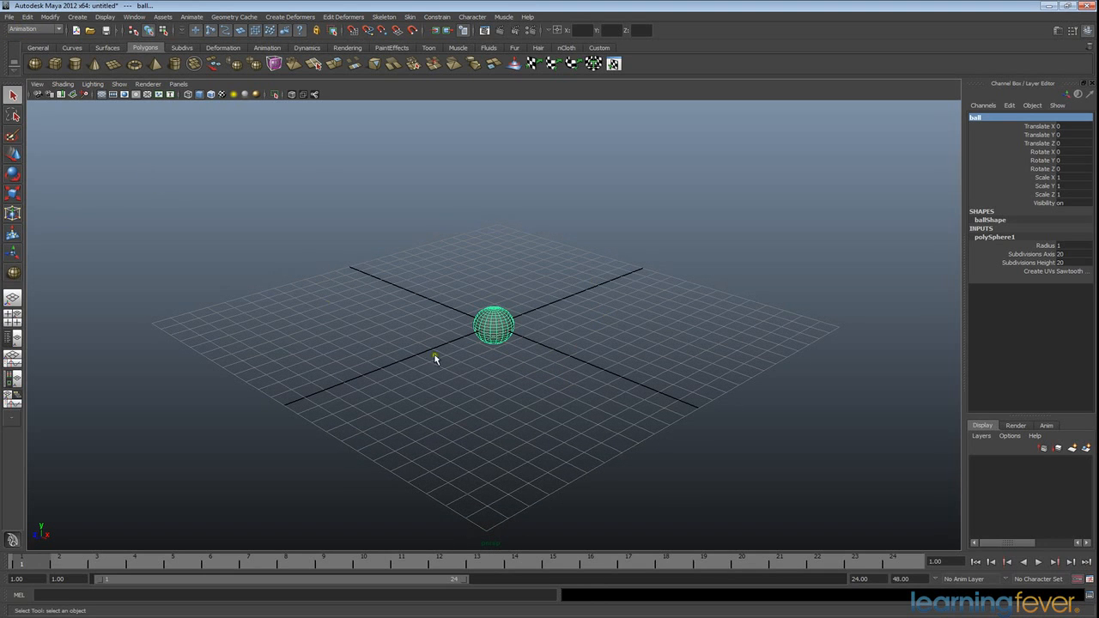
key(w)
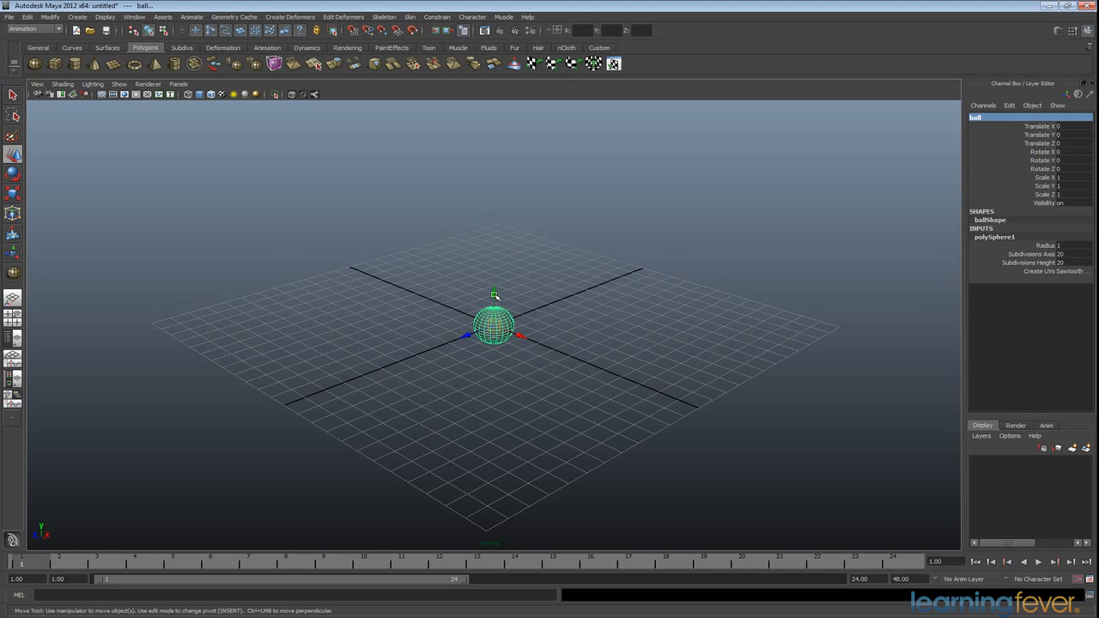
drag(494, 295, 490, 123)
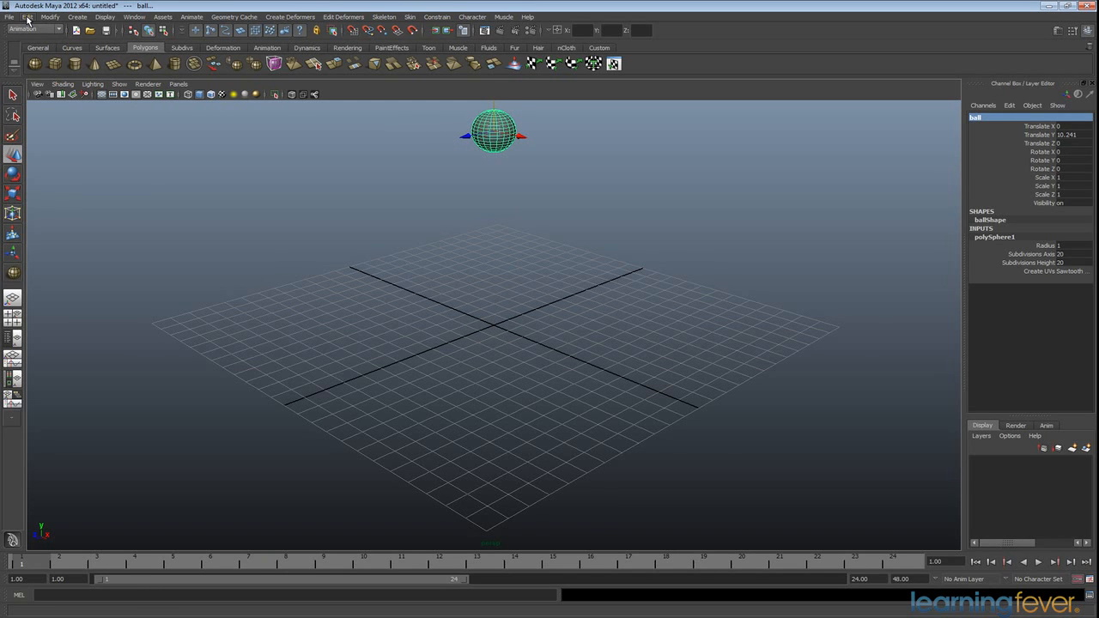
Delete the ball's construction history
click(28, 17)
mouse_move(60, 128)
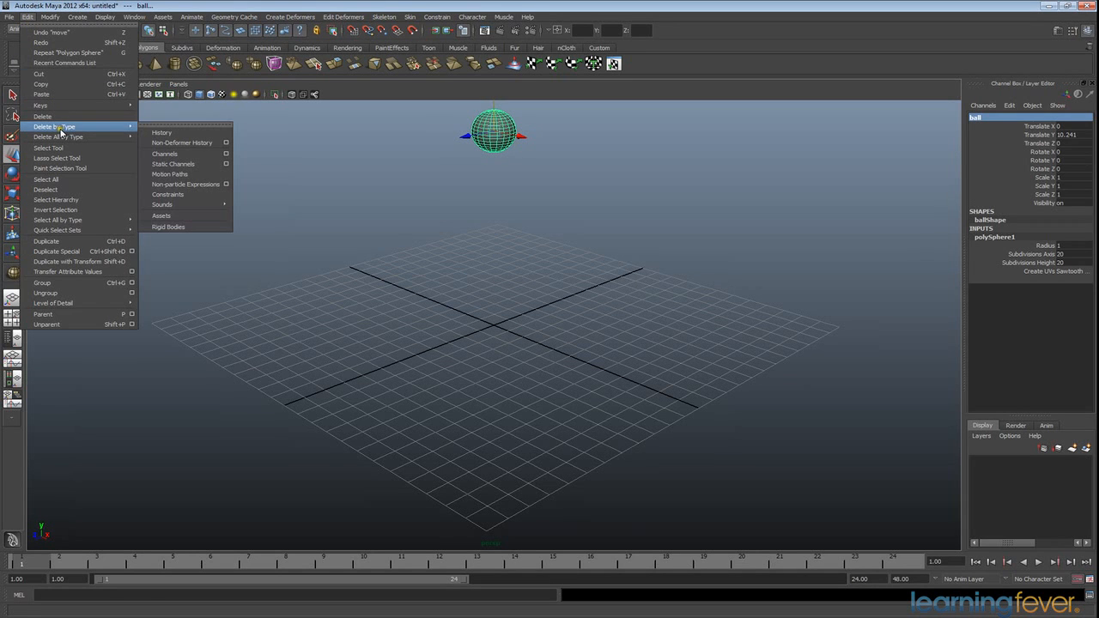
click(165, 134)
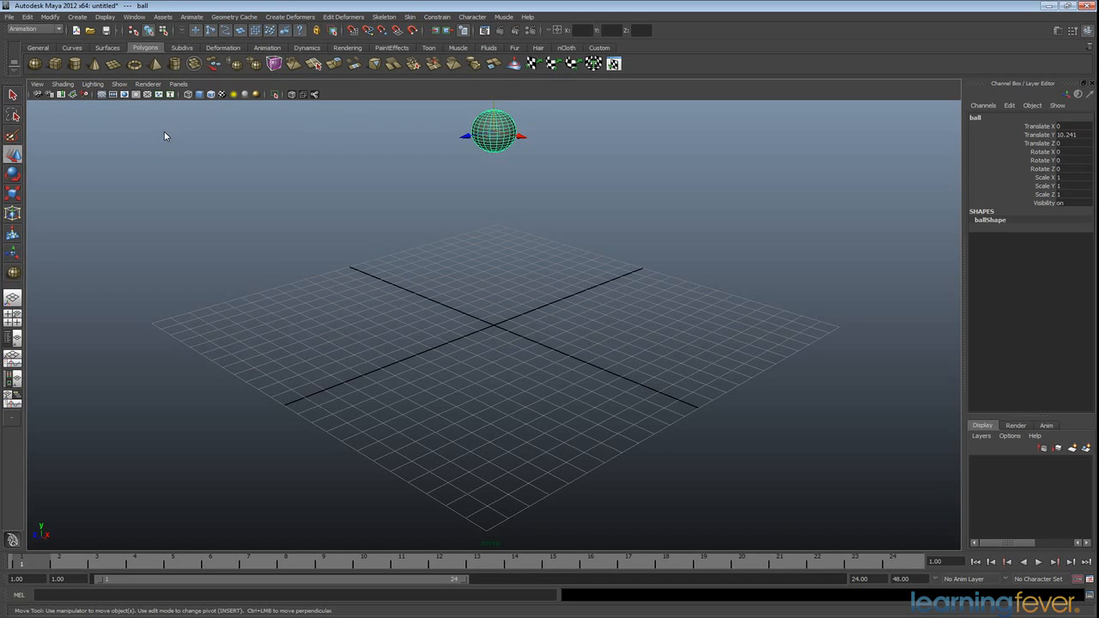
Create a polygon plane covering the whole grid and set its X, Y and Z translation to 0
click(114, 64)
drag(153, 326, 840, 327)
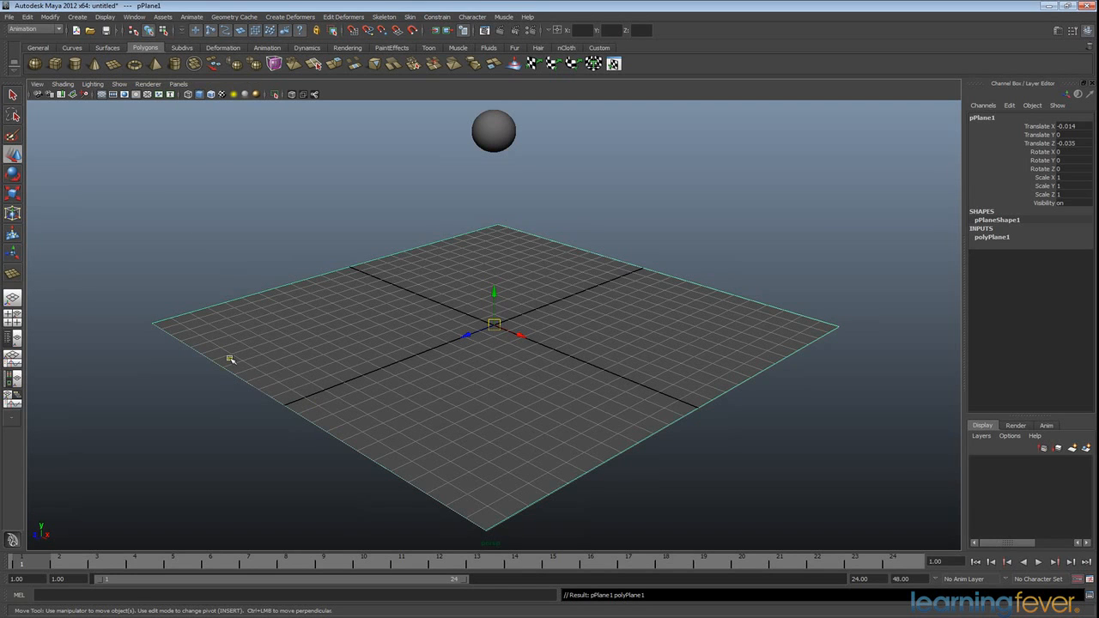
drag(1063, 142, 1073, 127)
key(Return)
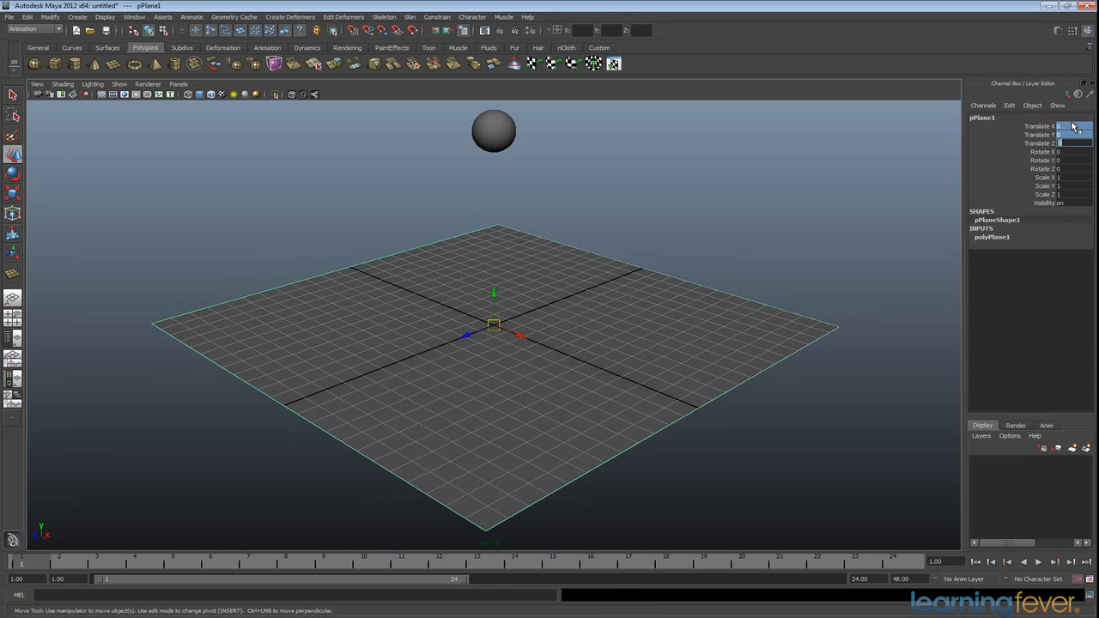
Delete the plane's construction history and rename it floor
click(28, 16)
mouse_move(47, 126)
click(216, 135)
click(1001, 117)
text(f)
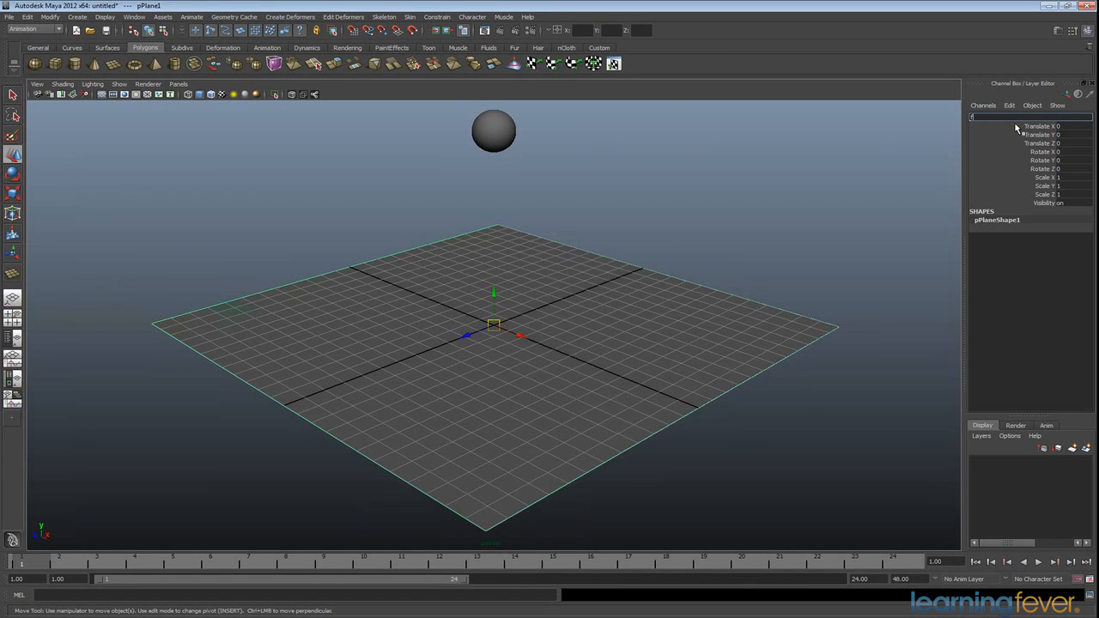
text(loor)
key(Return)
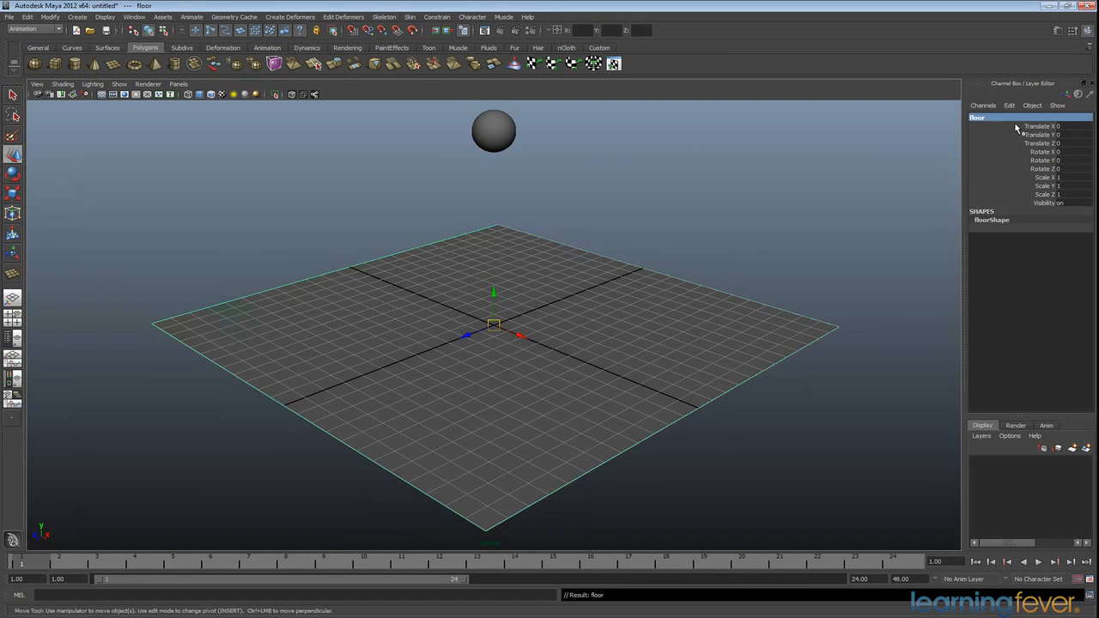
Make the ball an active rigid body
click(567, 168)
click(486, 131)
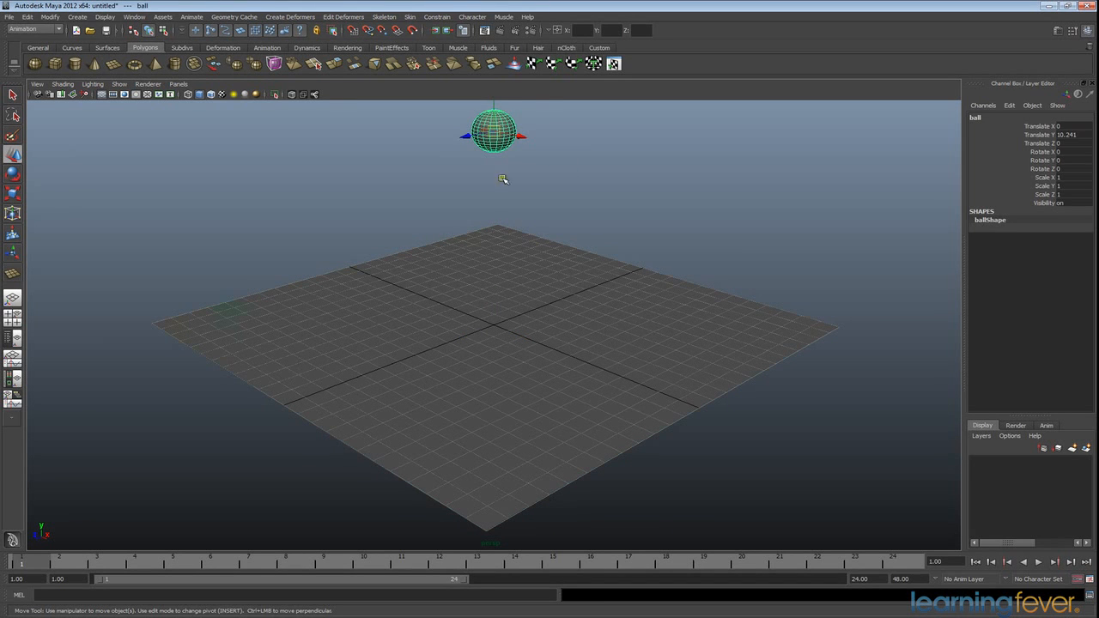
click(584, 339)
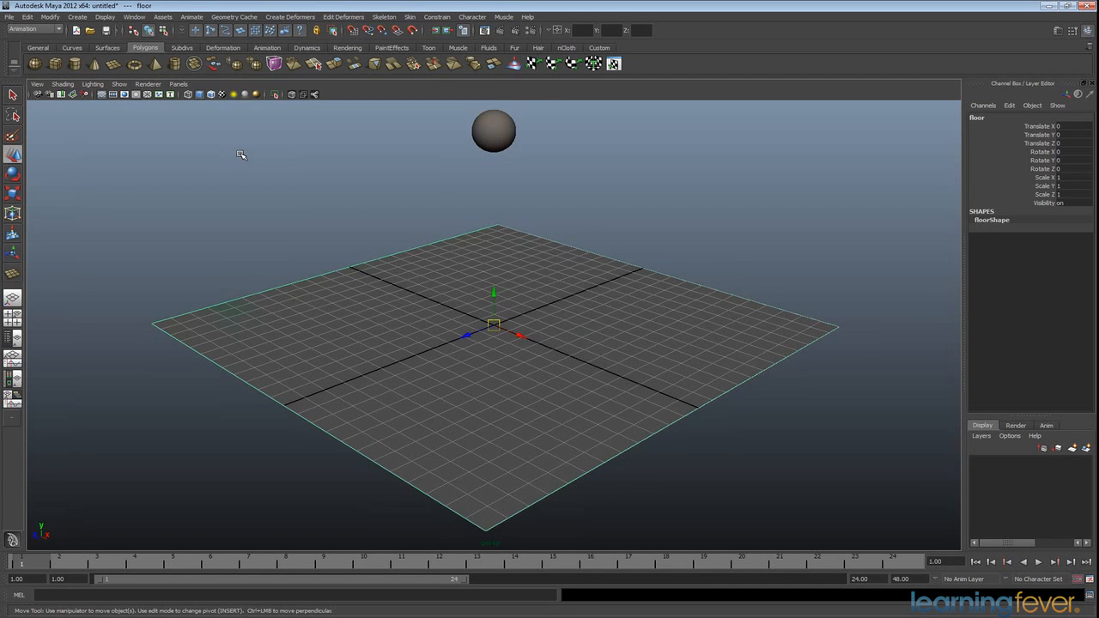
click(308, 48)
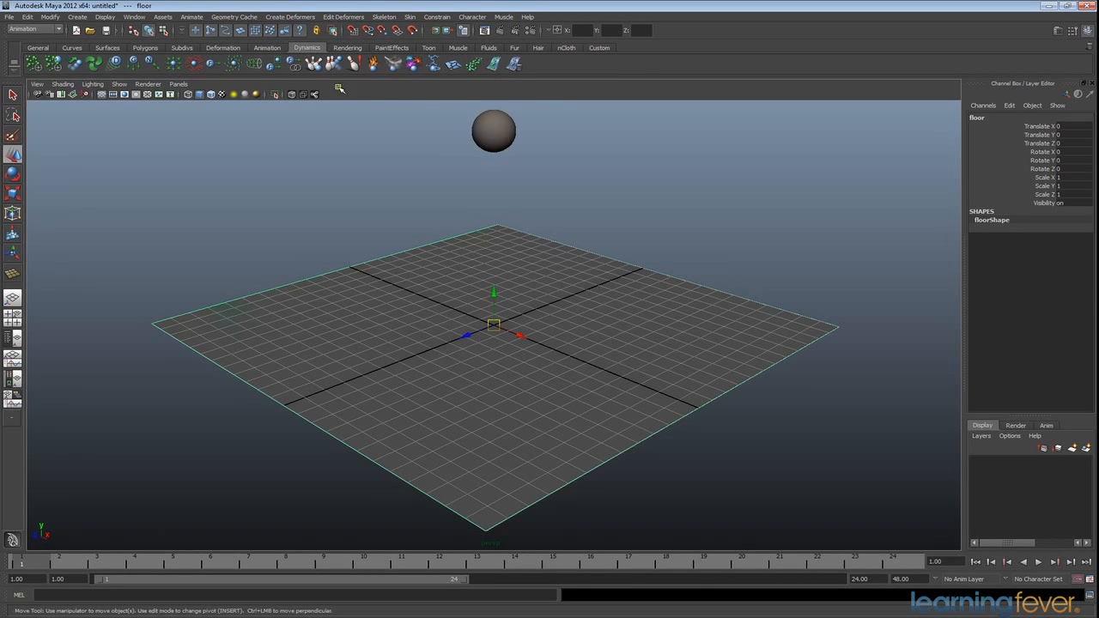
click(635, 167)
click(503, 134)
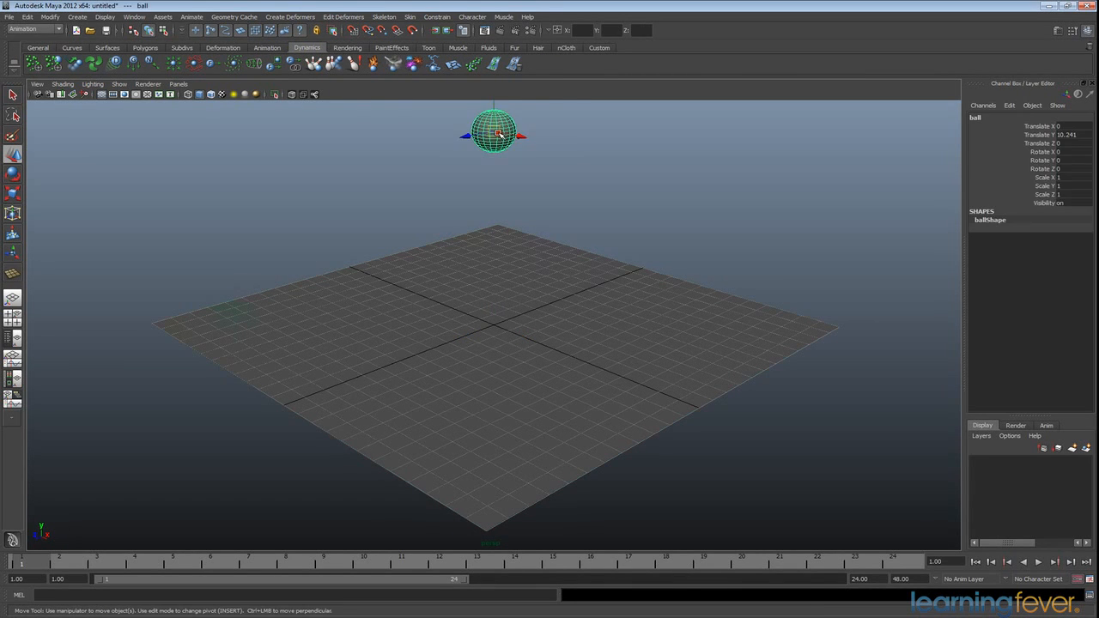
click(314, 67)
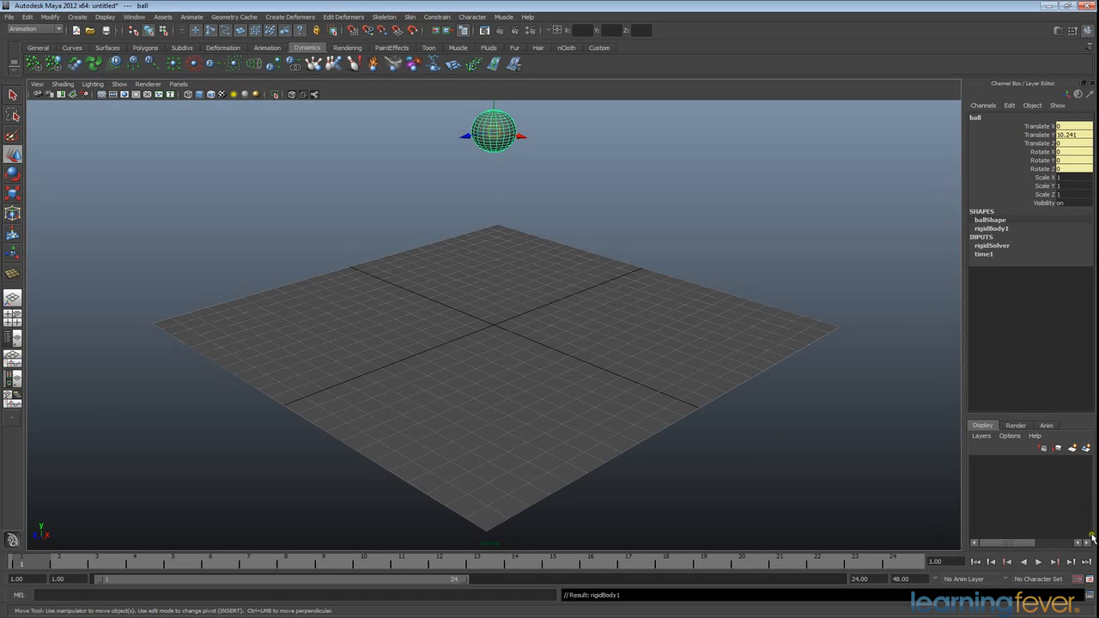
Set the playback end frame to 100 and play the simulation to check the ball's motion
click(1038, 562)
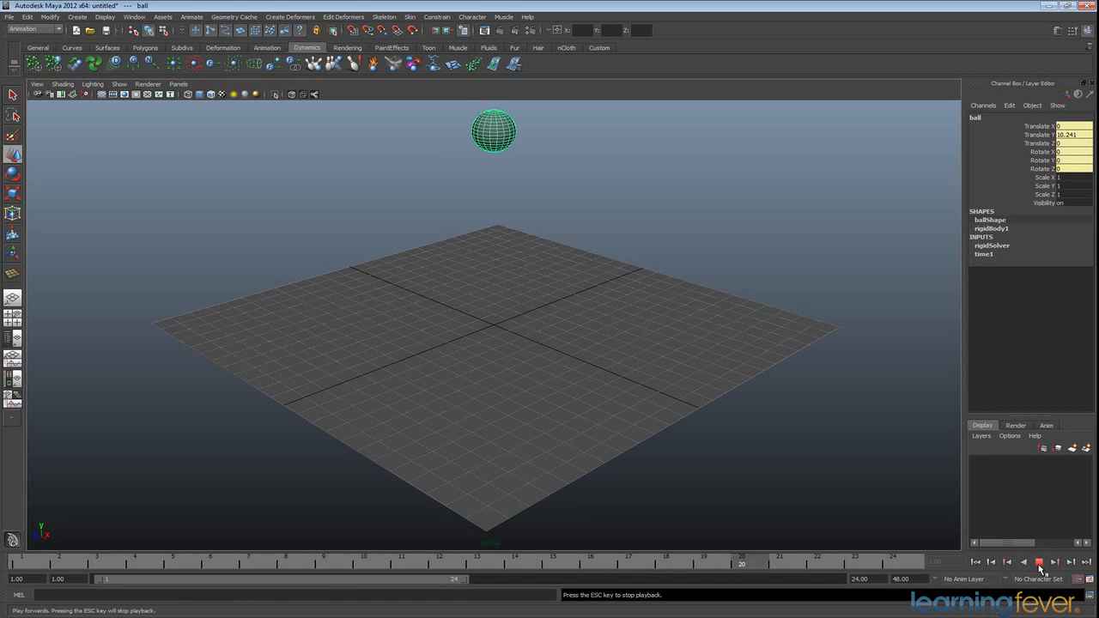
click(1038, 563)
double_click(859, 579)
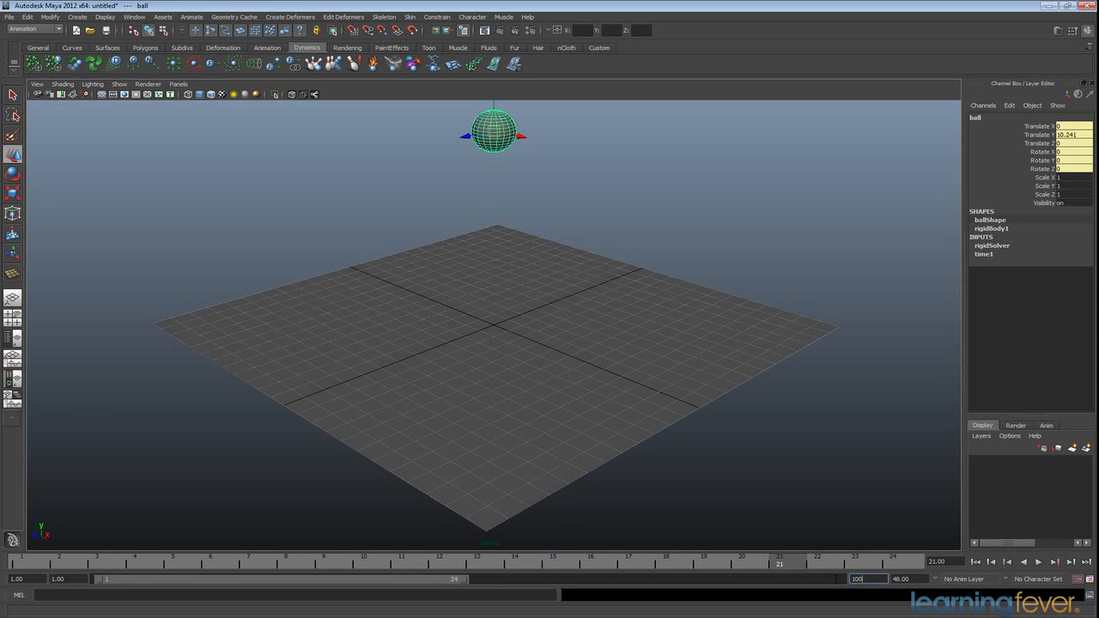
key(Return)
click(1038, 562)
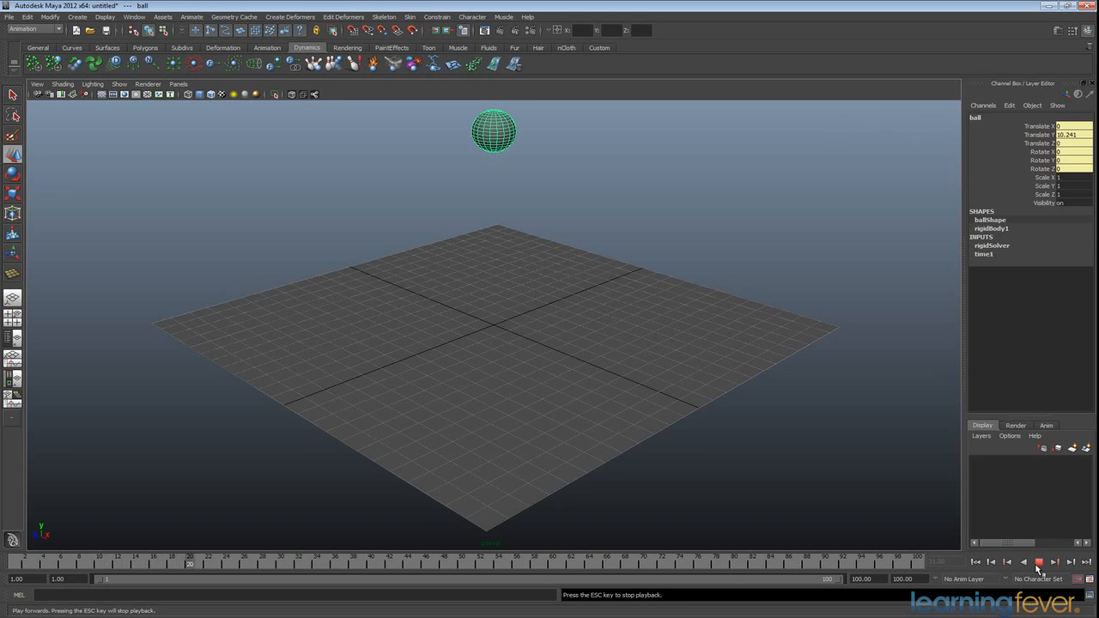
click(1040, 562)
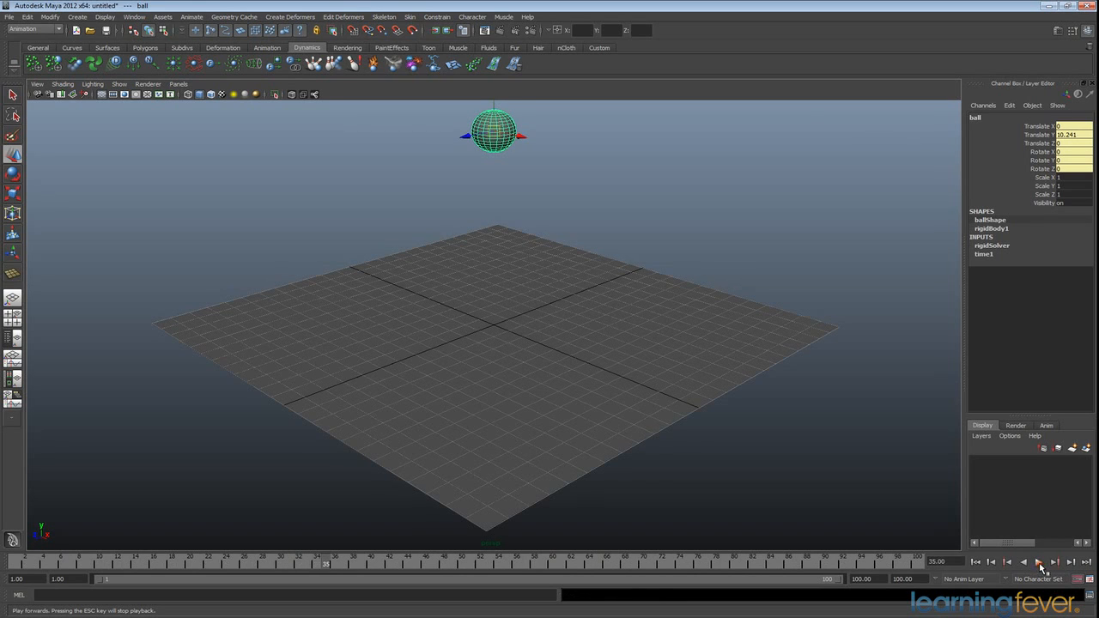
Add a gravity field acting on the ball and play the simulation
click(133, 69)
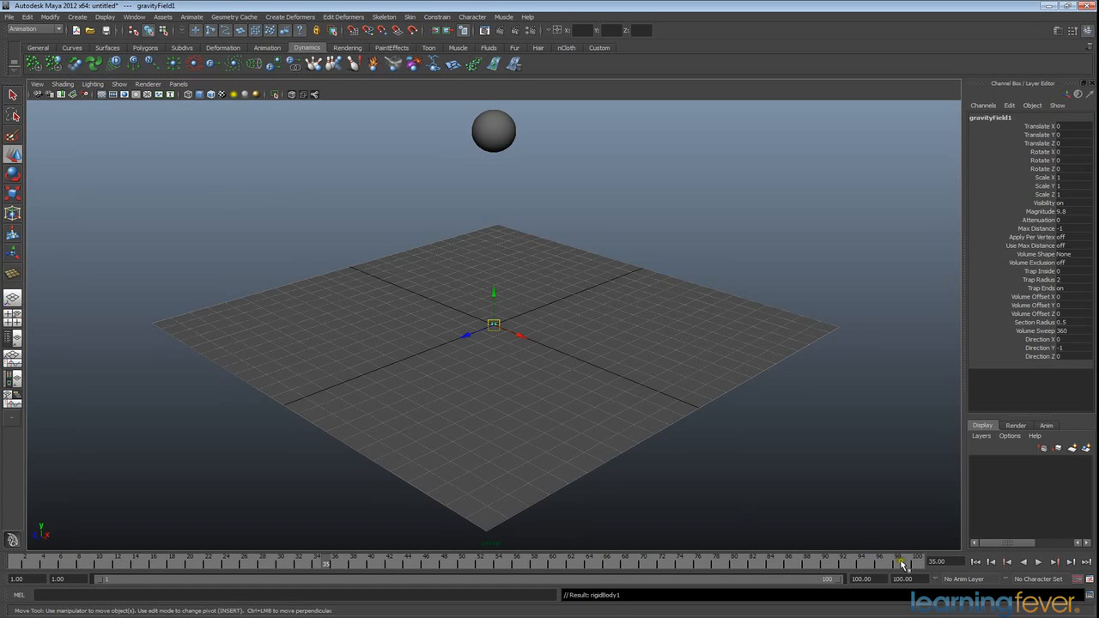
click(1038, 563)
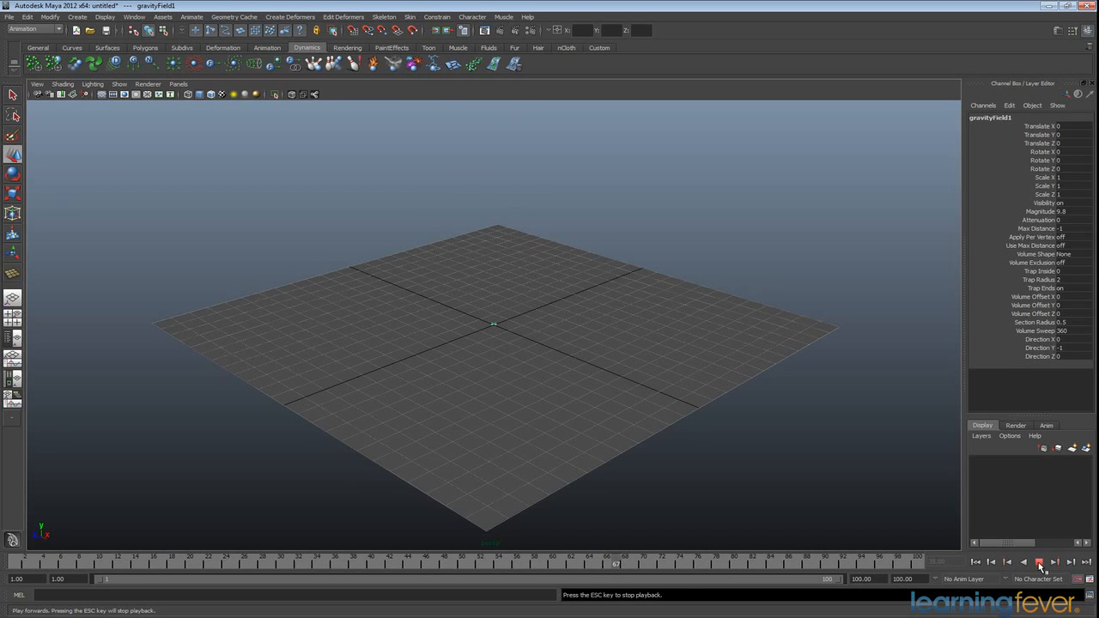
click(1040, 562)
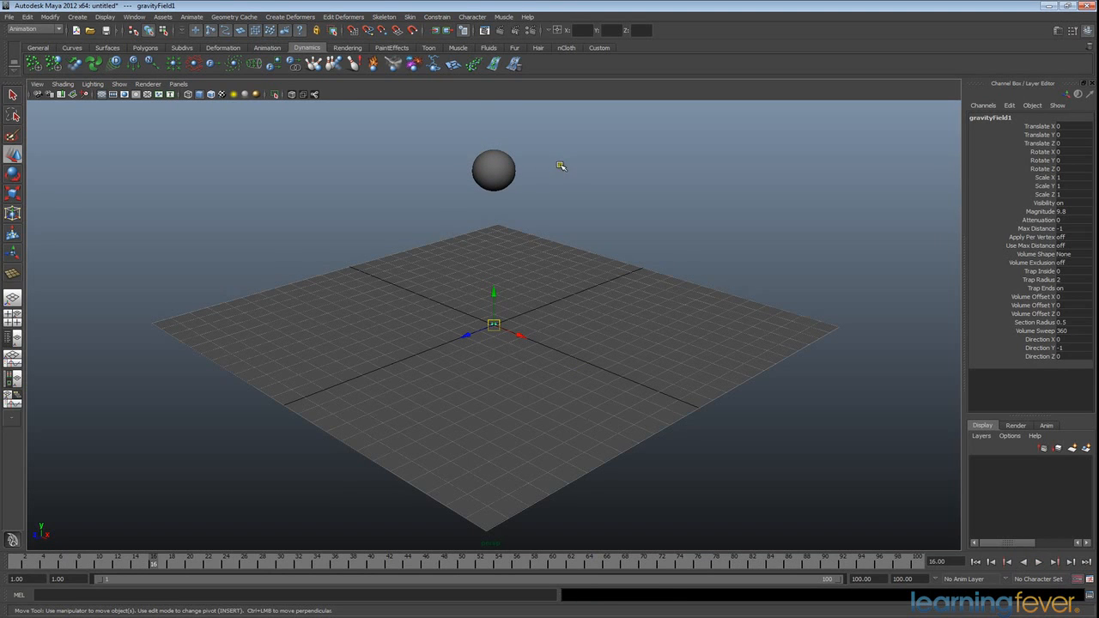
Make the floor a passive rigid body and clear the selection
click(505, 174)
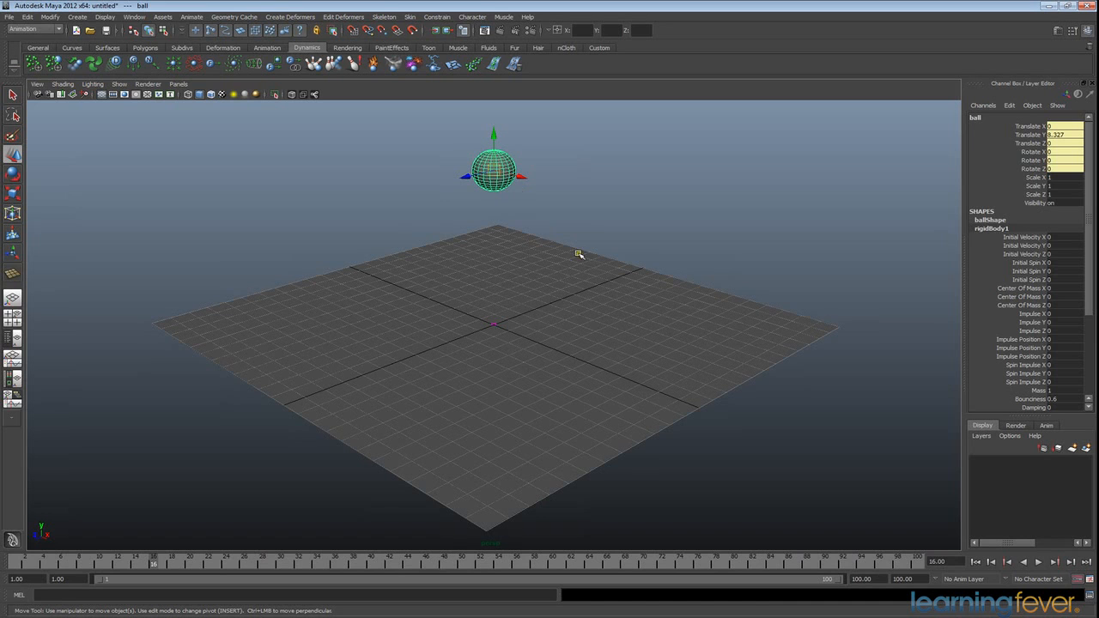
click(625, 335)
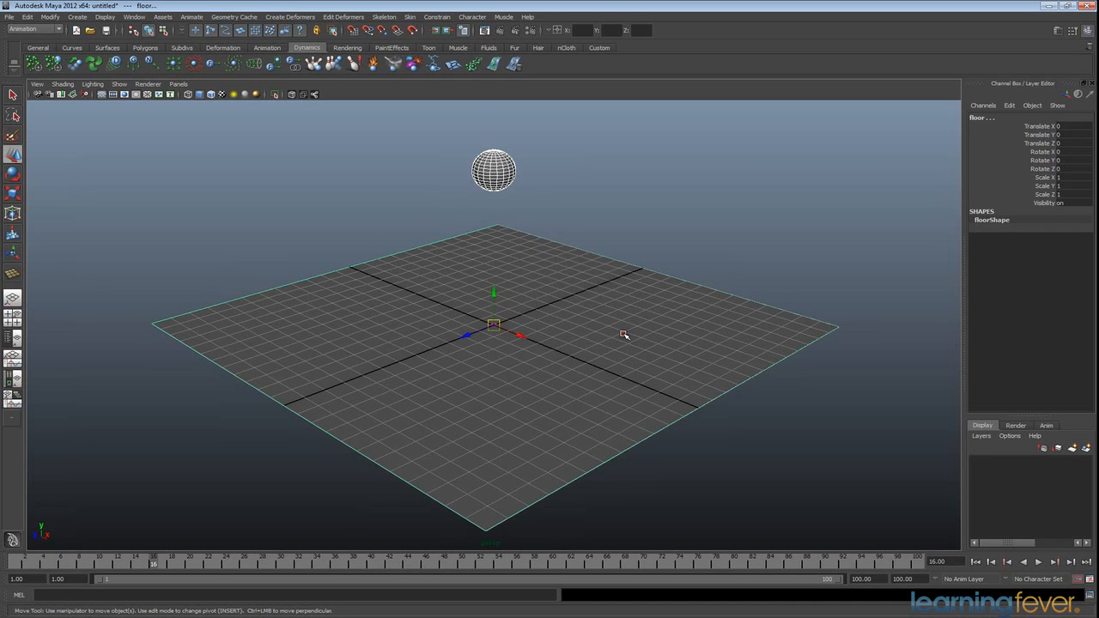
click(335, 66)
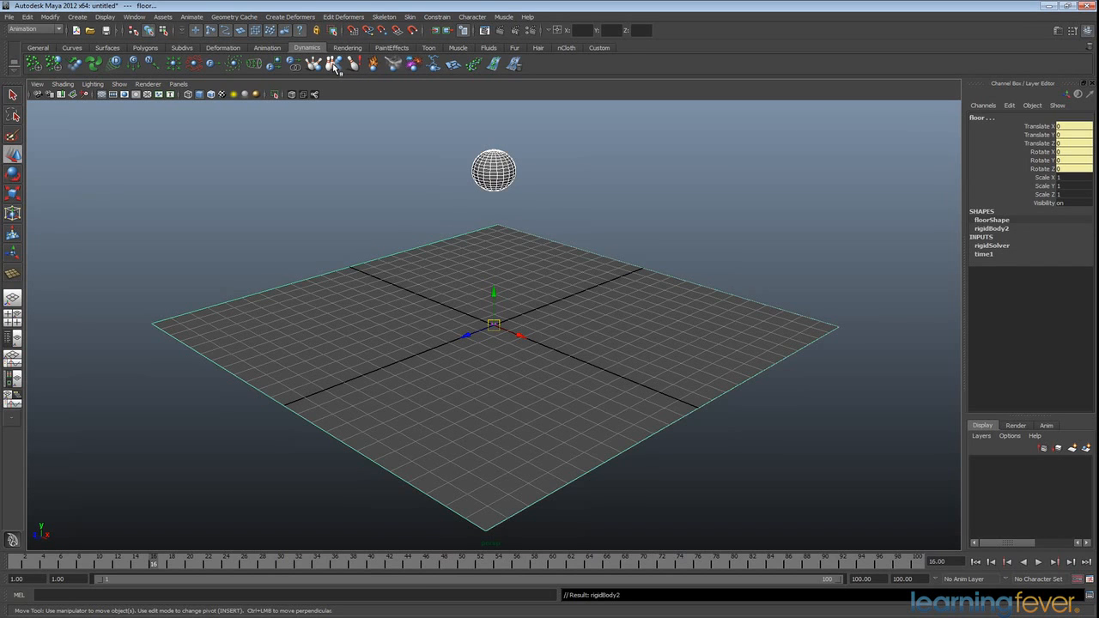
click(617, 366)
click(699, 222)
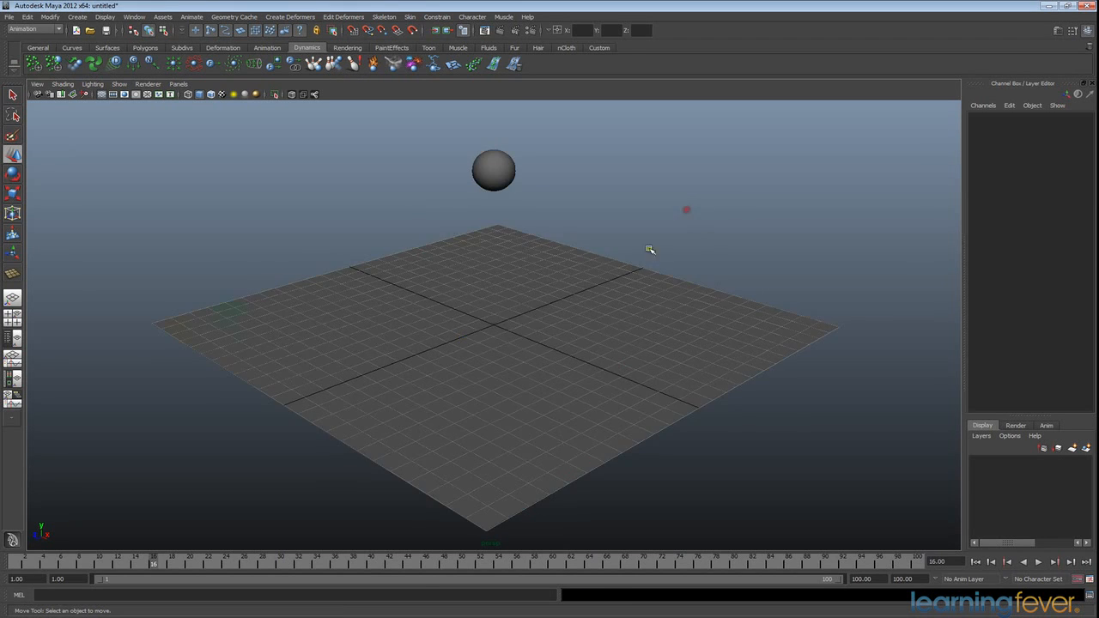
Select the ball and play the simulation from the first frame to check its collision with the floor
click(491, 171)
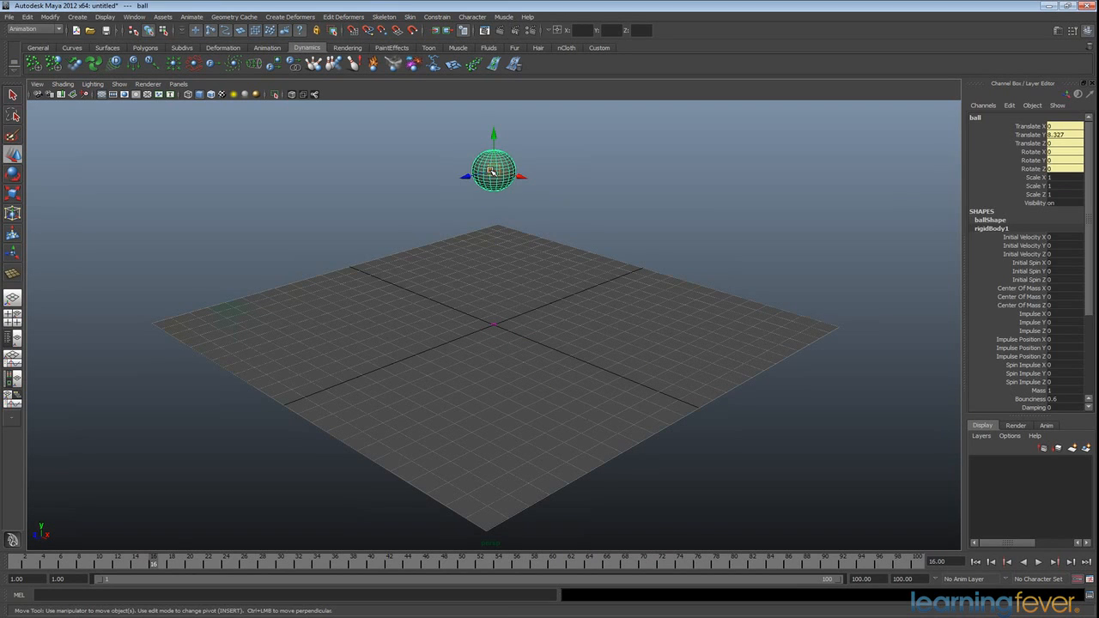
click(976, 563)
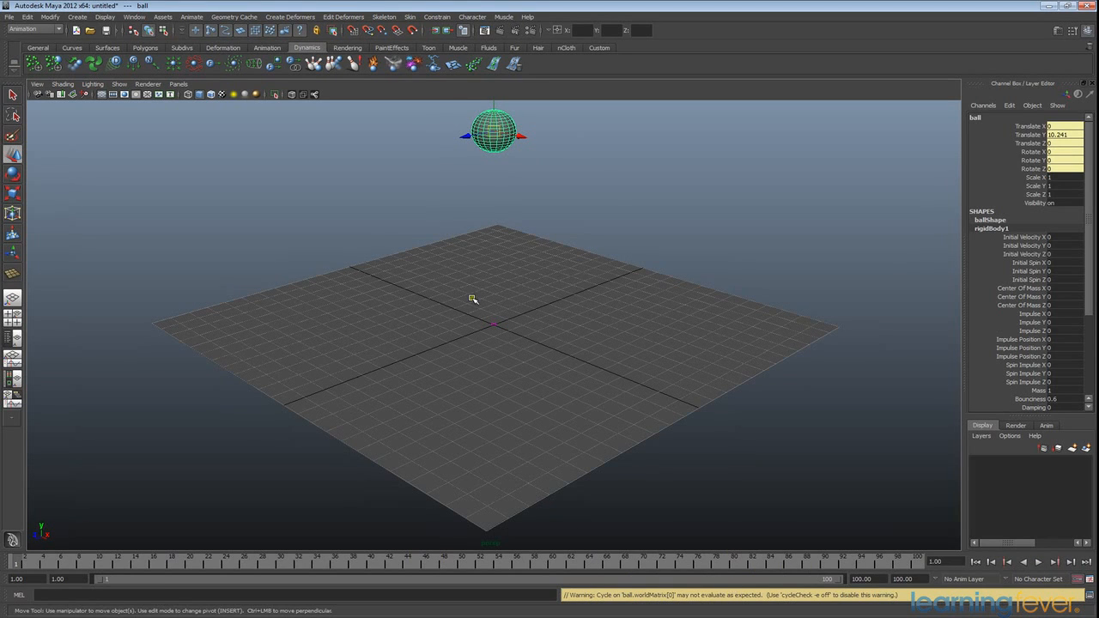
click(1040, 563)
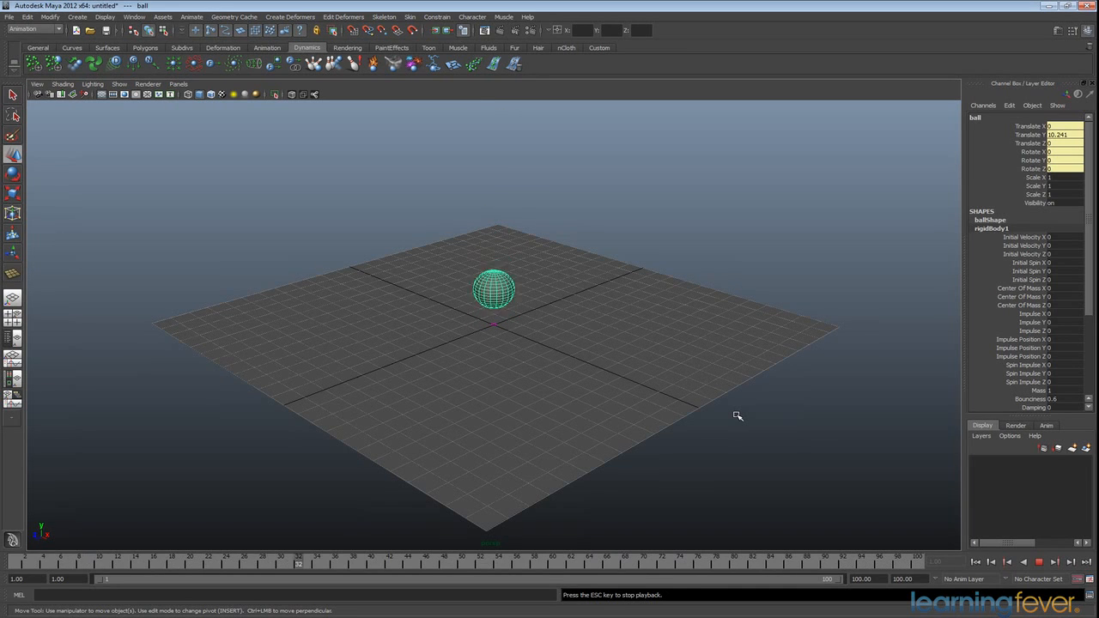
click(1040, 563)
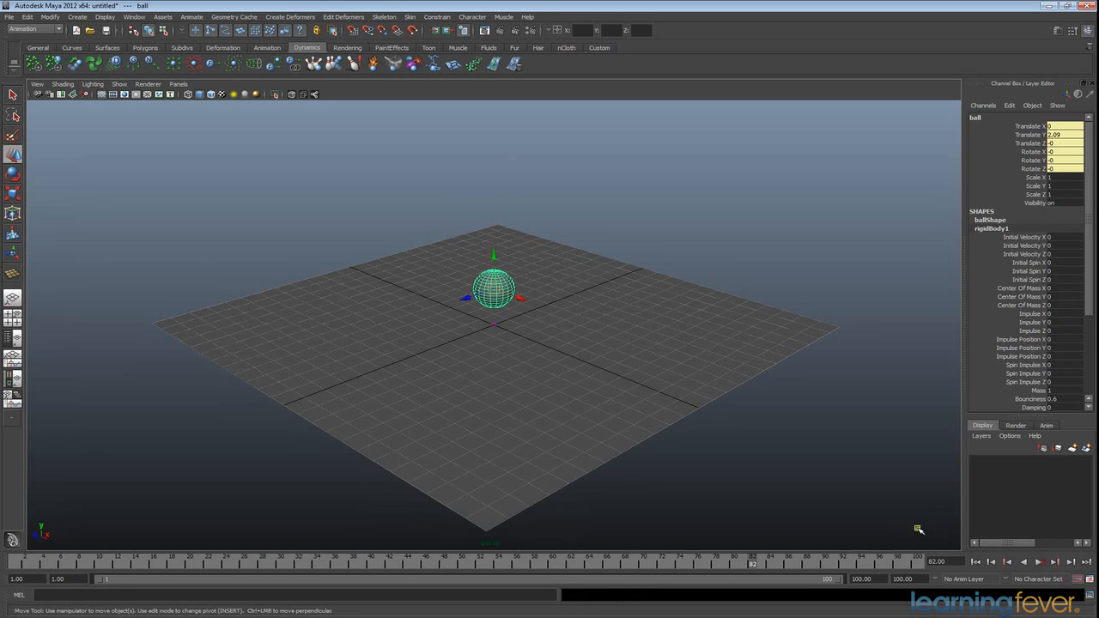
Set the gravity field's magnitude to 100 and play the simulation from the first frame
click(494, 326)
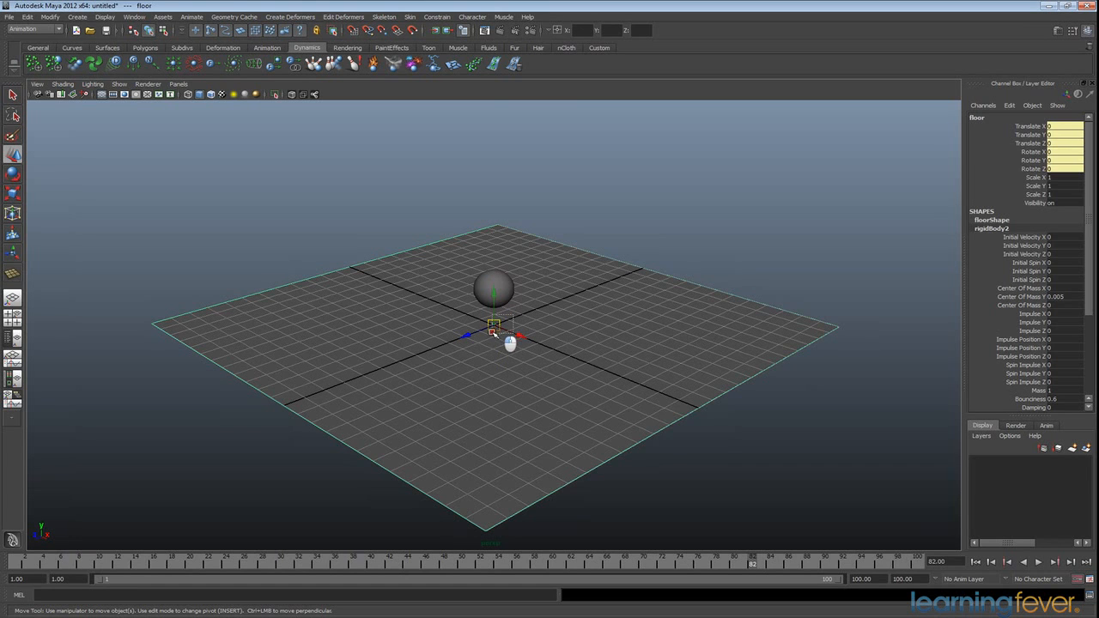
click(488, 334)
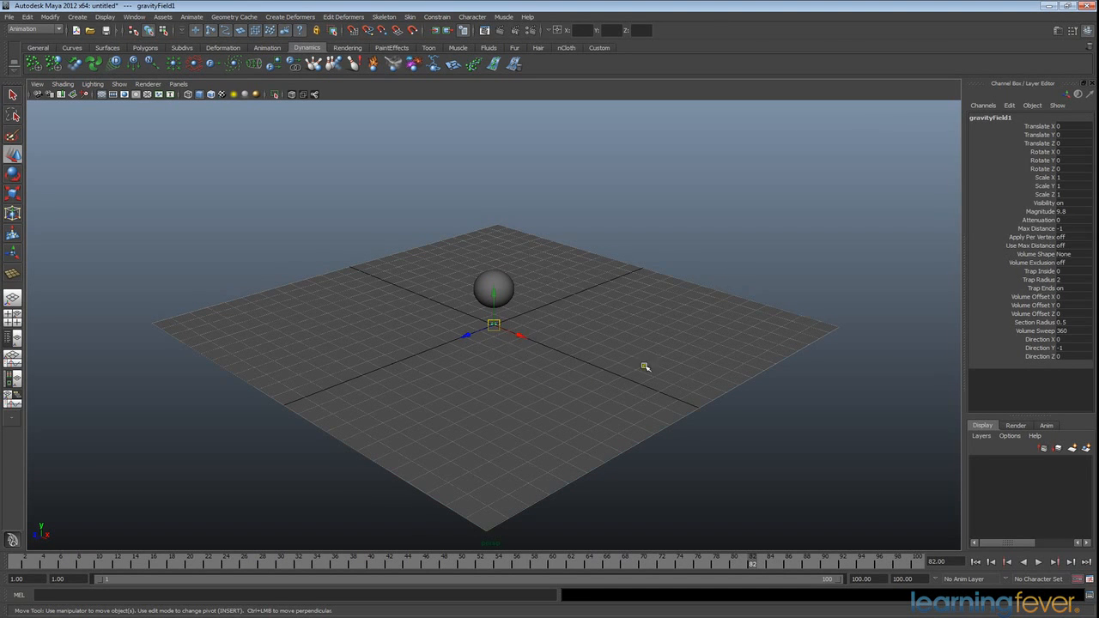
double_click(1072, 212)
click(976, 562)
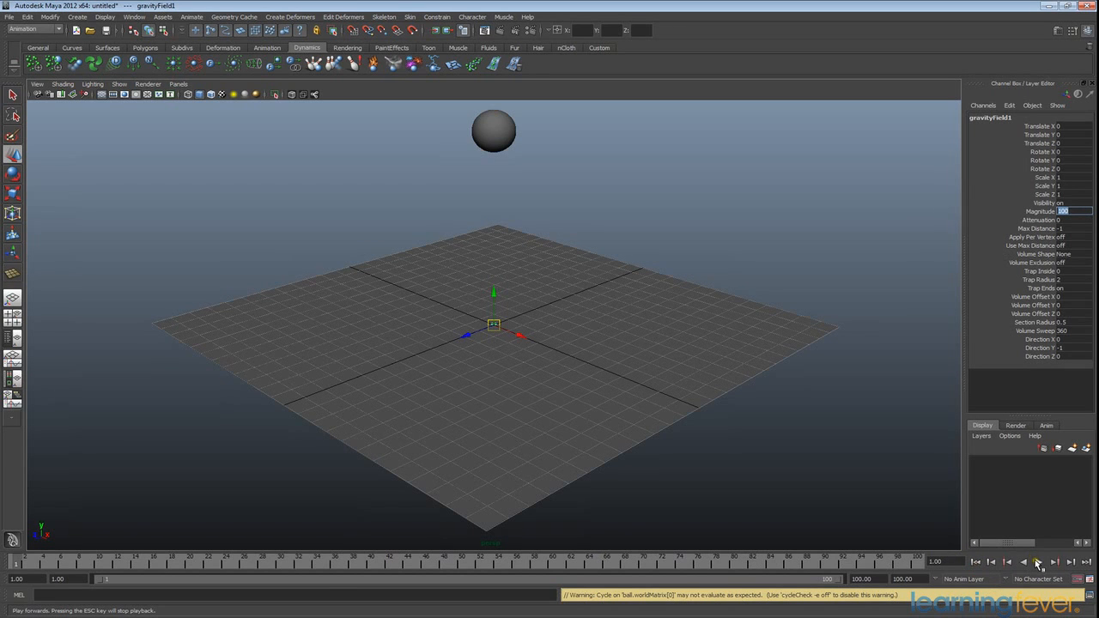
click(1038, 562)
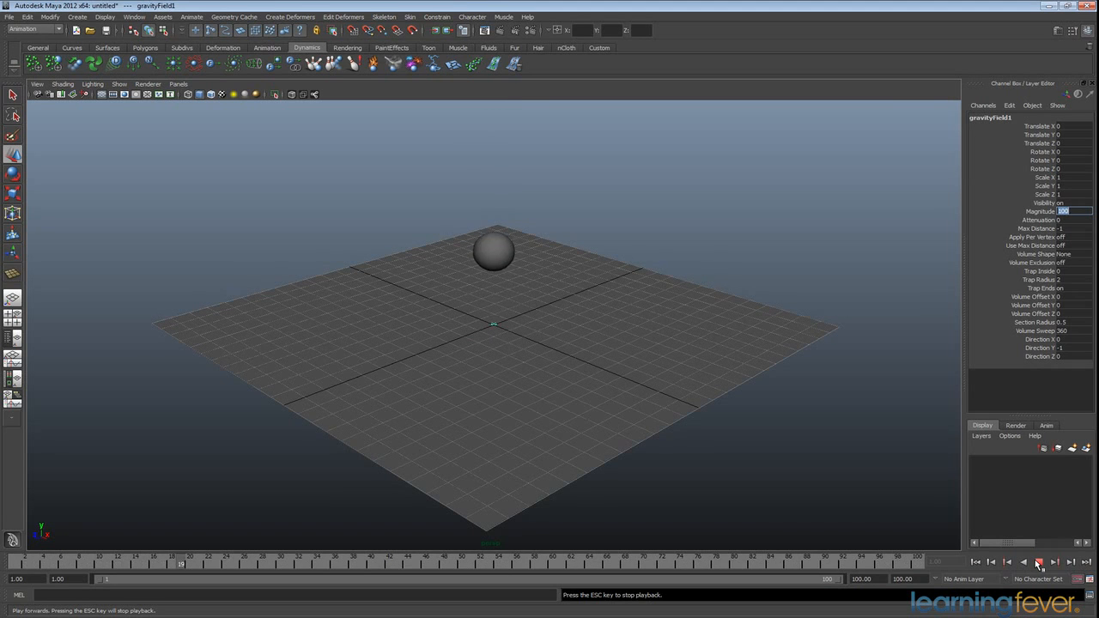
click(1038, 561)
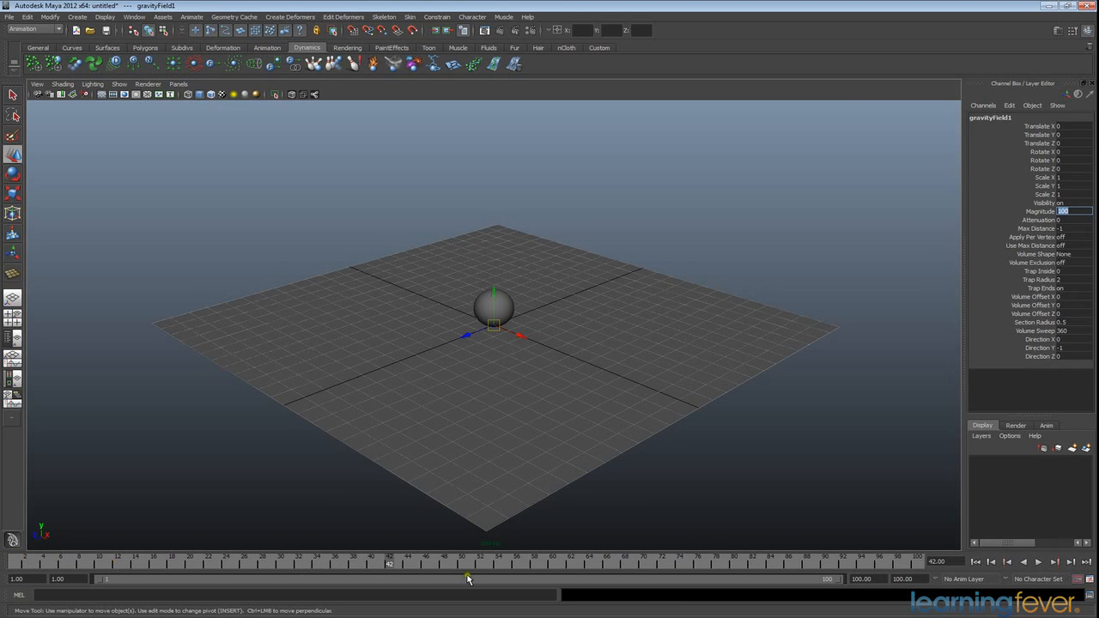
Set the playback speed to Play Every Frame, Max Real-time and replay the simulation from the first frame
right_click(1041, 562)
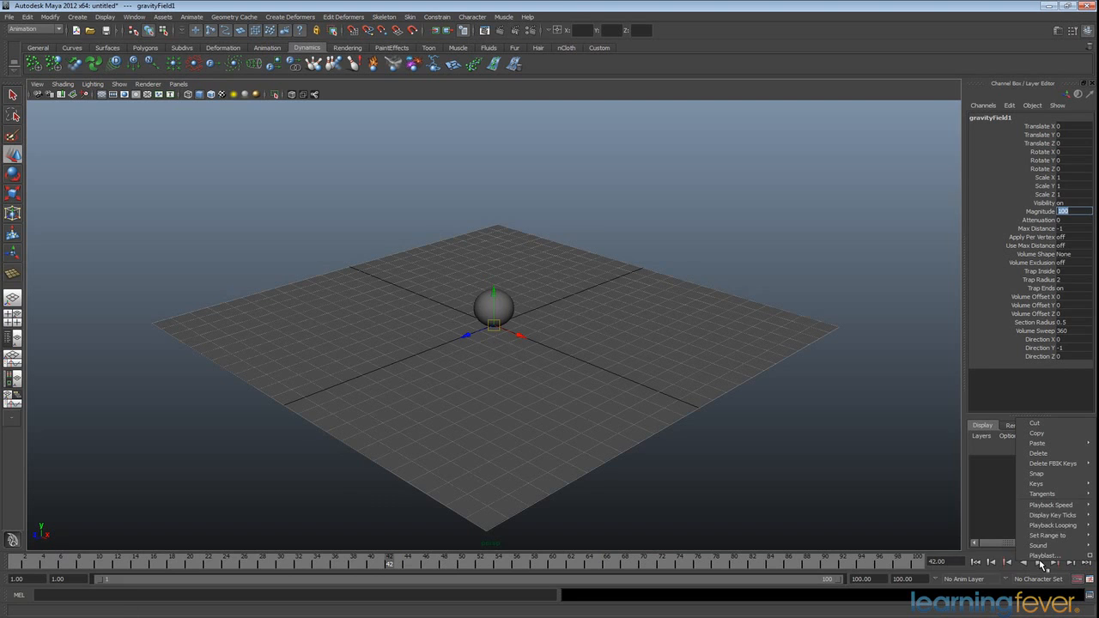
mouse_move(1053, 512)
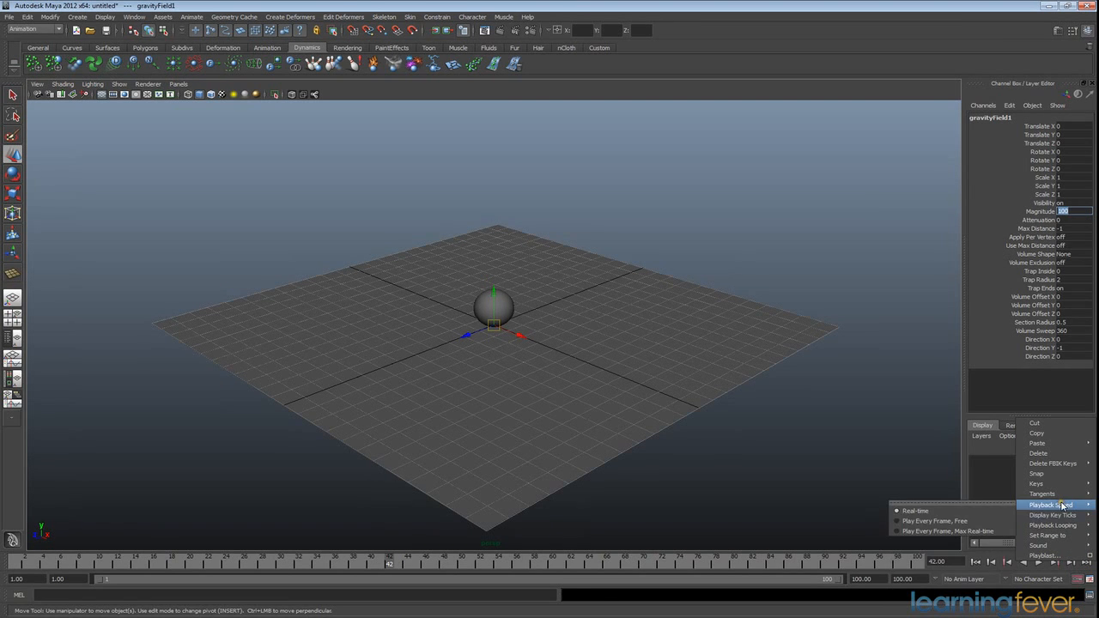
click(974, 532)
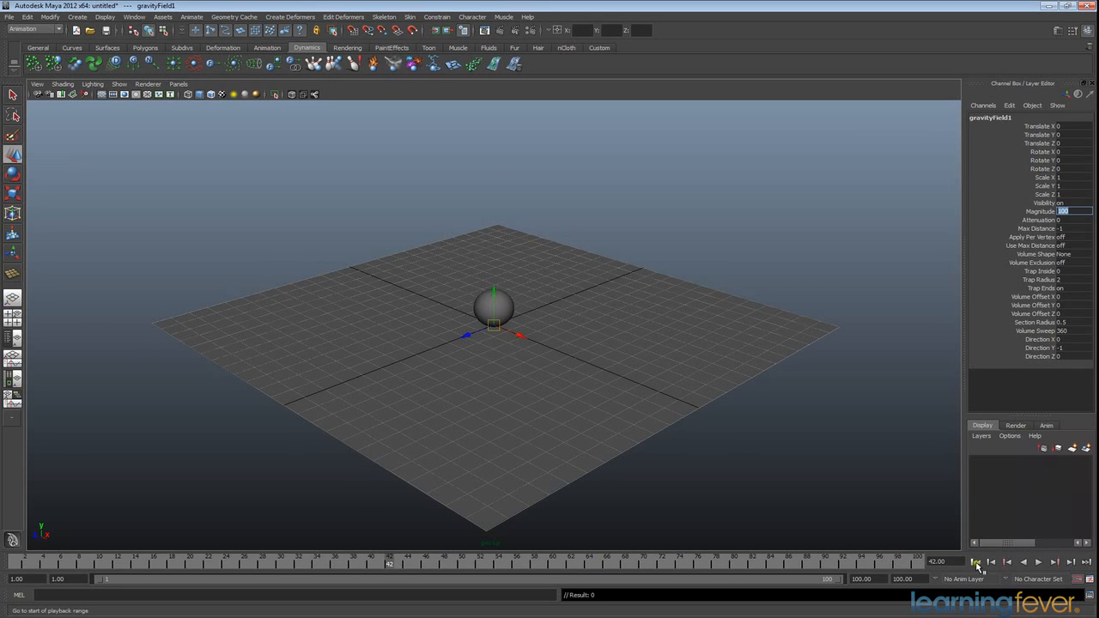
click(976, 562)
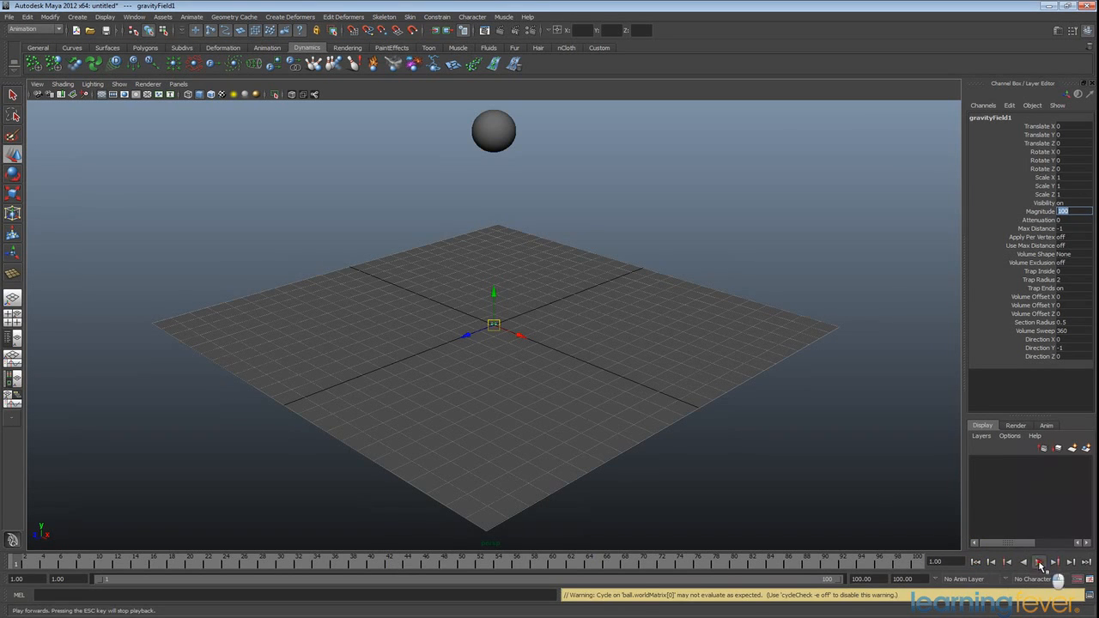
click(1039, 563)
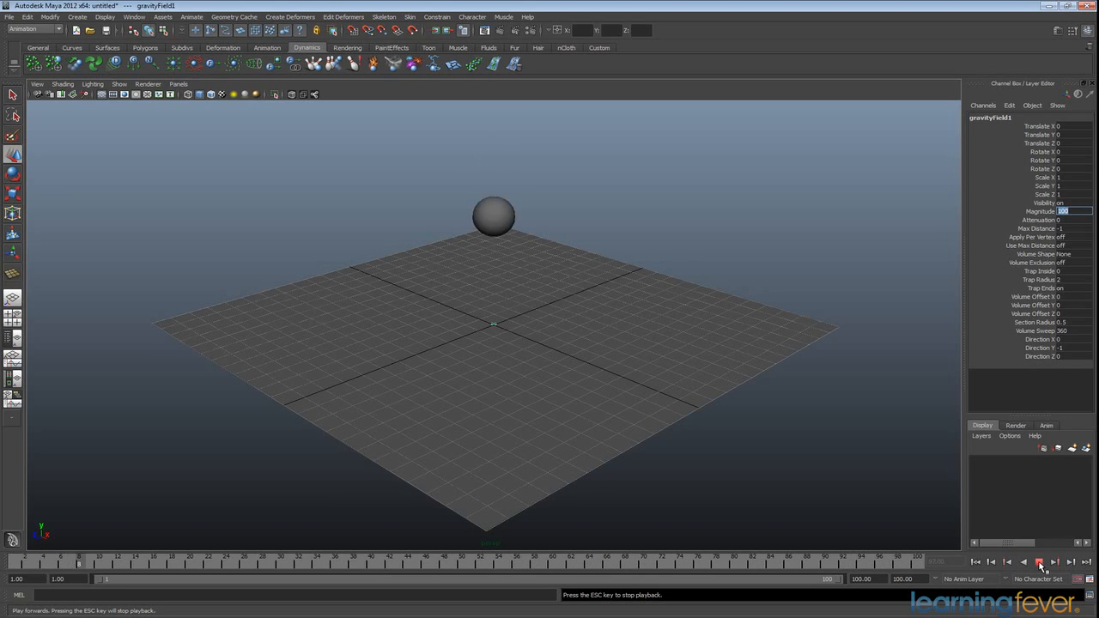
click(1040, 562)
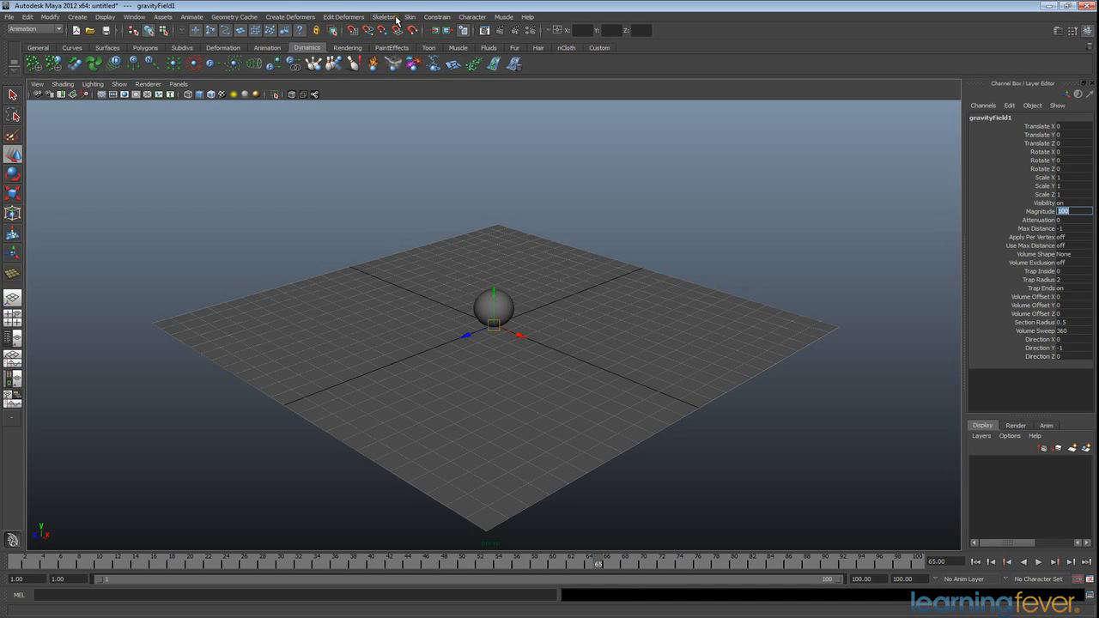
Bring up the nCloth tools
click(563, 48)
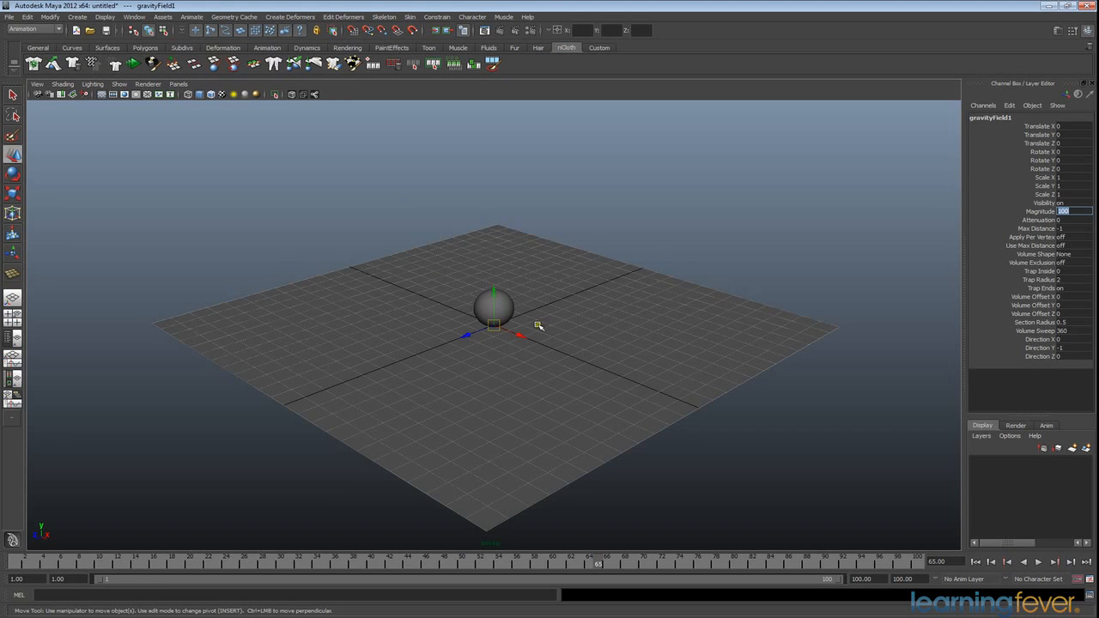